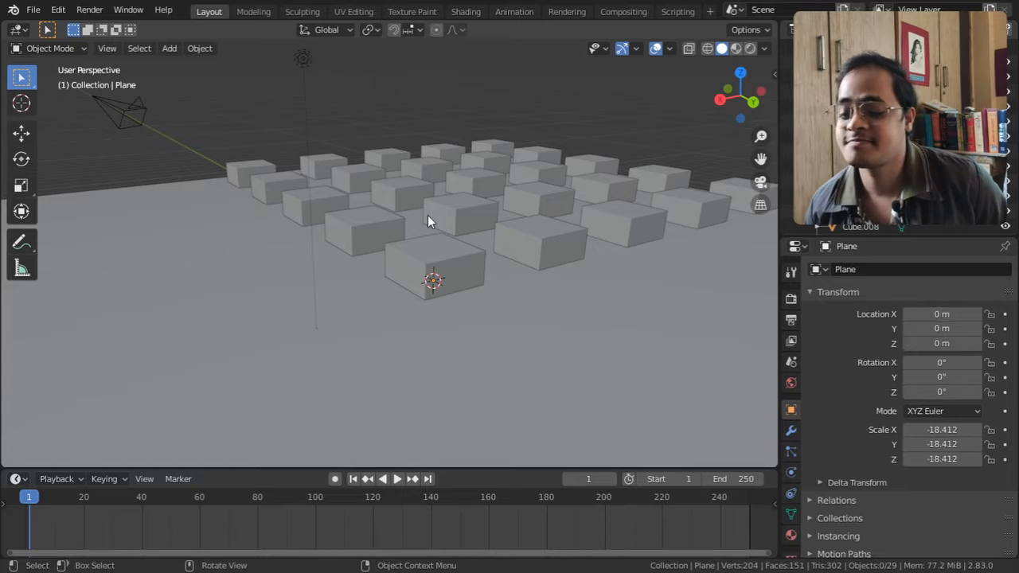
Play the scene's animation, stop it, scrub back through the timeline and return to frame 1
{"action": "left_click", "coordinate": [110, 50]}
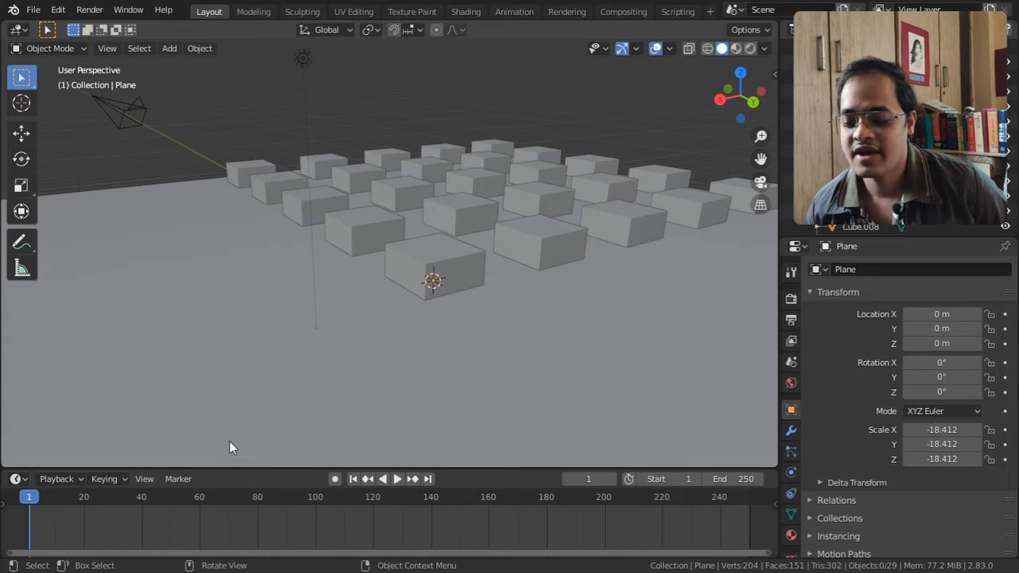
{"action": "key", "text": "space"}
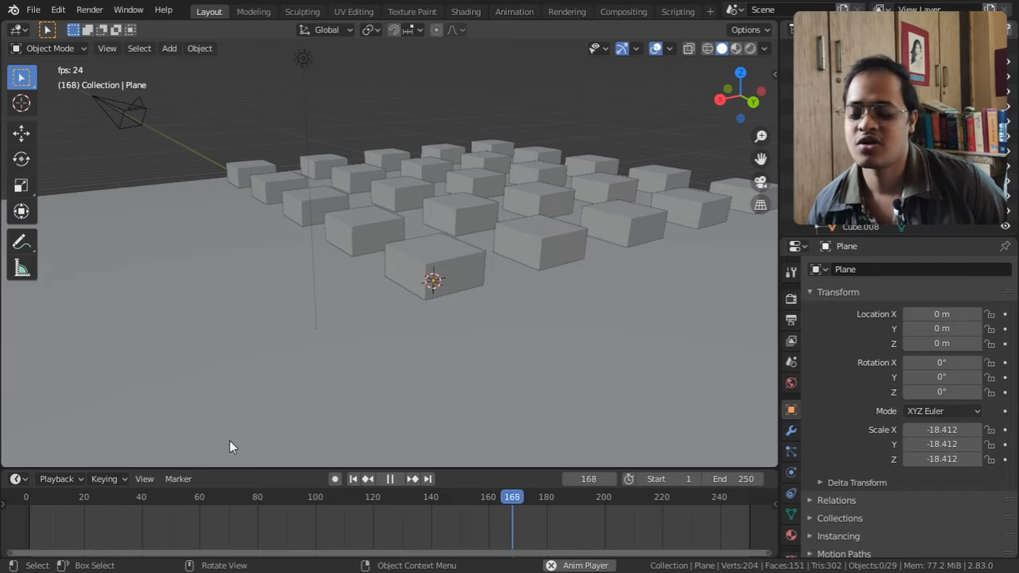
{"action": "key", "text": "space"}
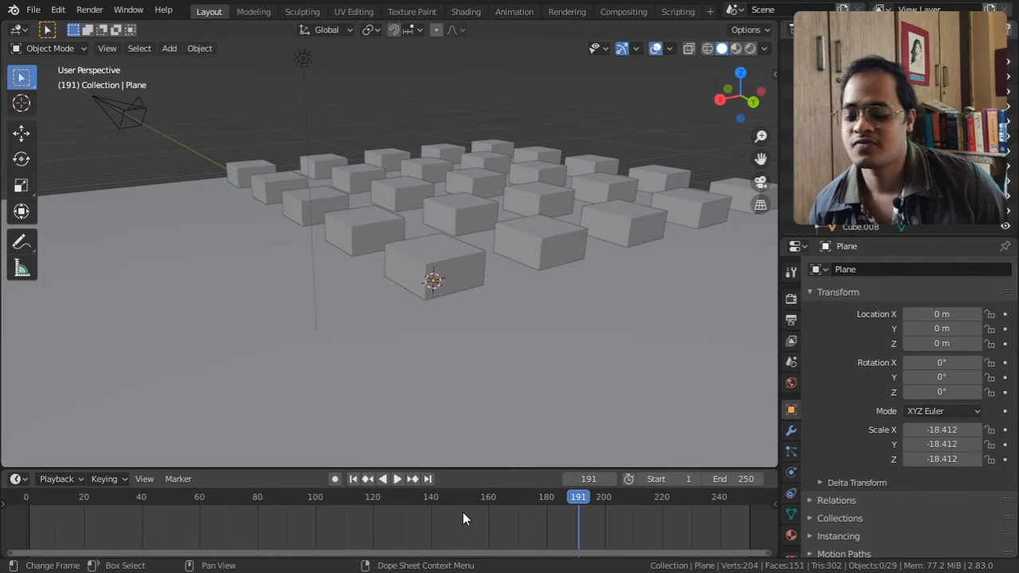
{"action": "left_click_drag", "start_coordinate": [567, 497], "coordinate": [208, 497]}
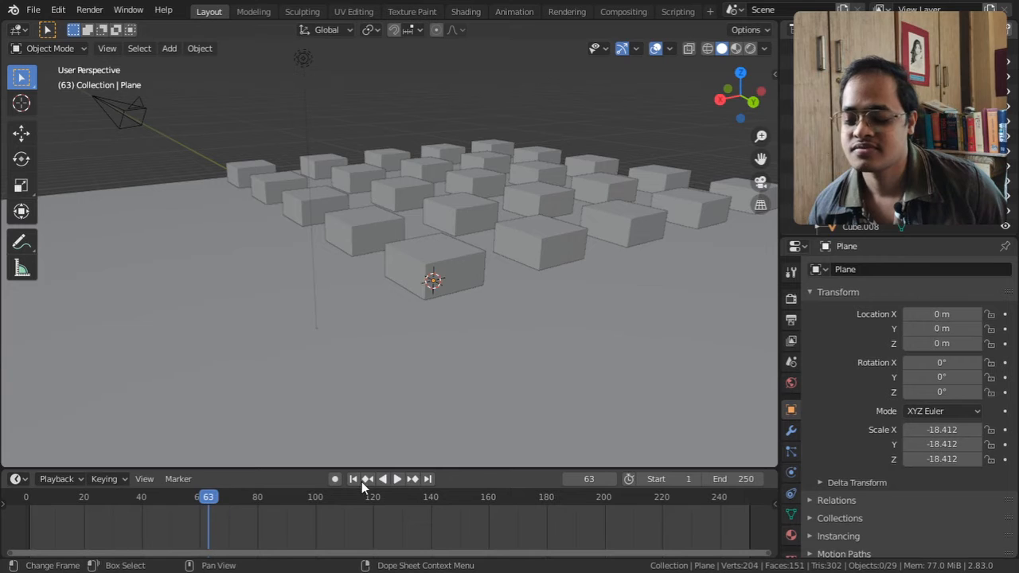
{"action": "left_click", "coordinate": [354, 480]}
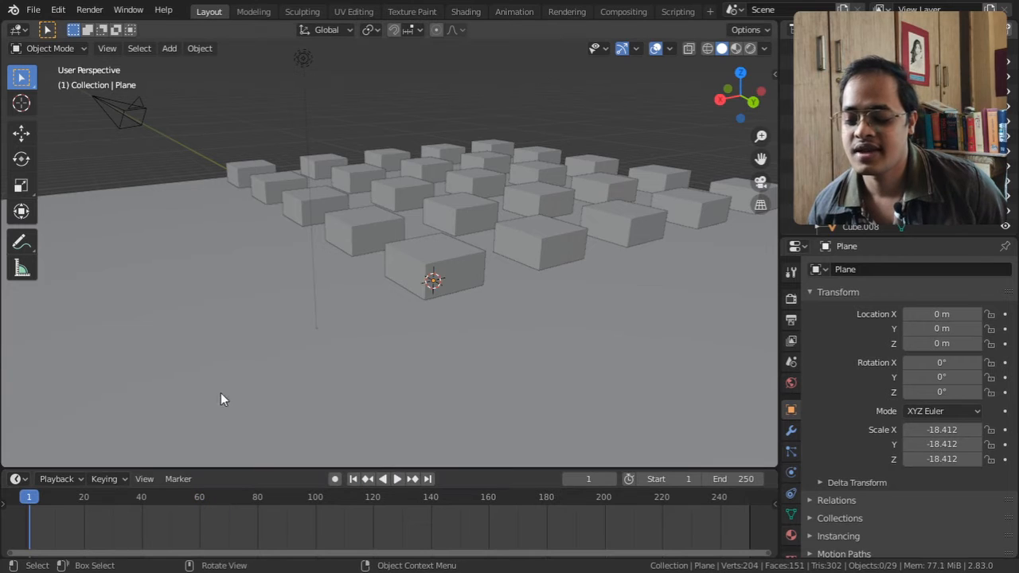
Split the 3D viewport vertically and turn the new area into an Image Editor displaying the Render Result
{"action": "left_click", "coordinate": [107, 49]}
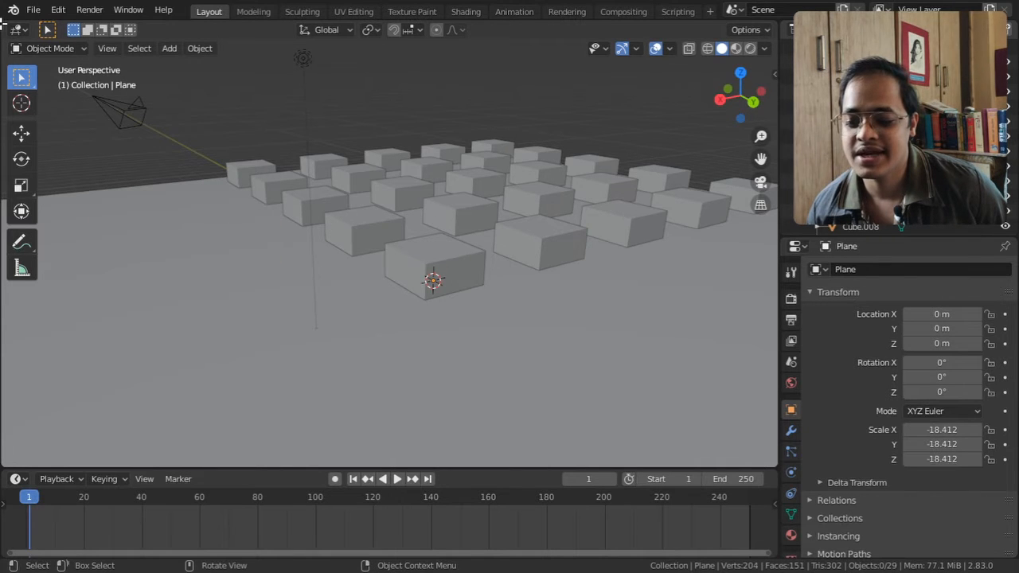
{"action": "left_click_drag", "start_coordinate": [4, 24], "coordinate": [306, 67]}
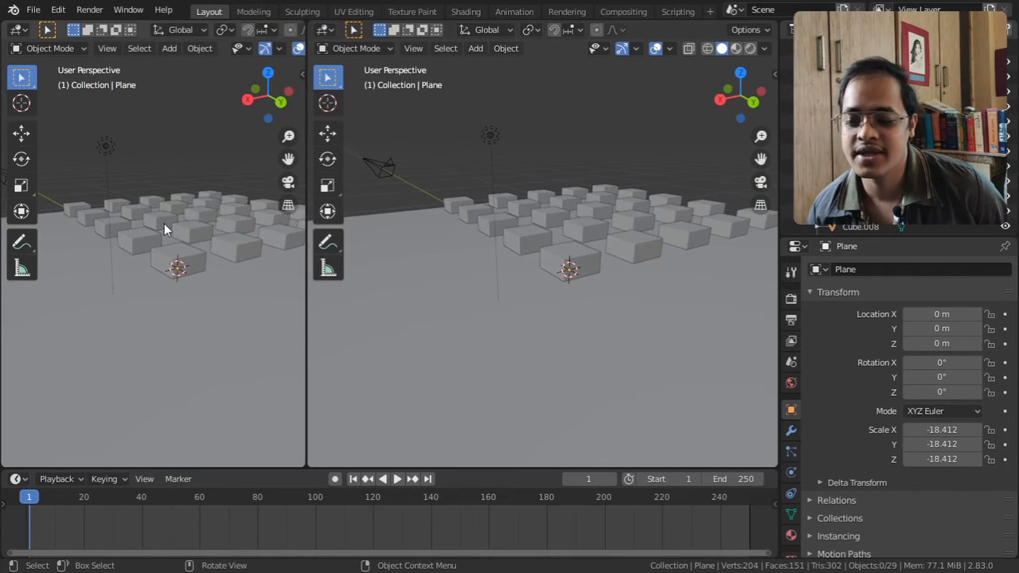
{"action": "left_click", "coordinate": [19, 29]}
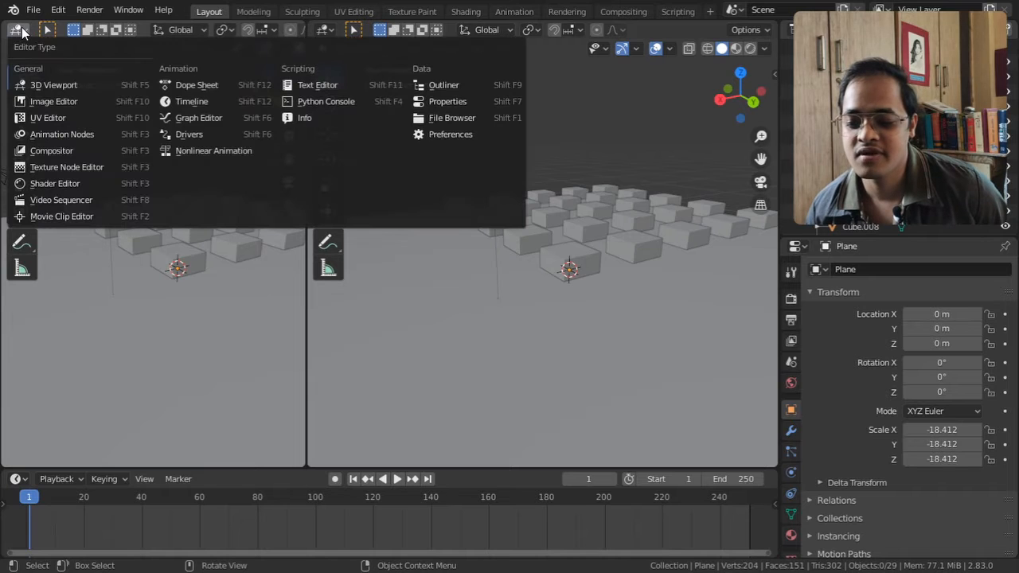
{"action": "left_click", "coordinate": [47, 100]}
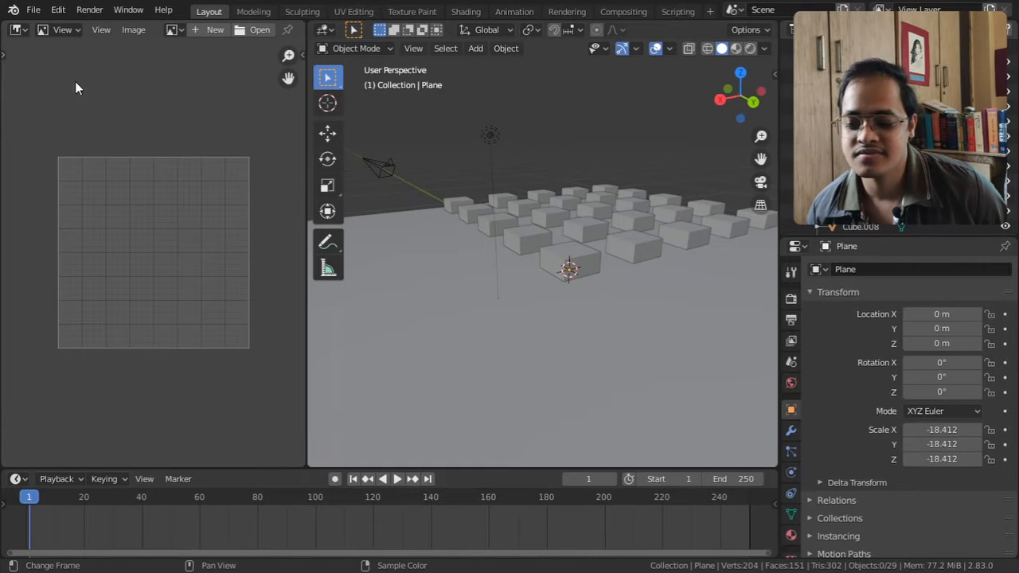
{"action": "left_click", "coordinate": [173, 31]}
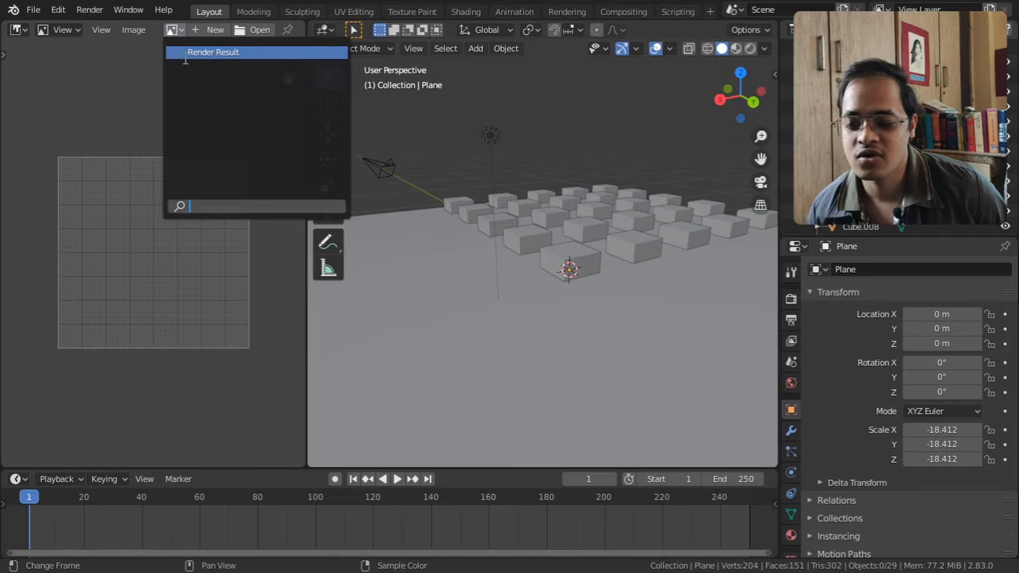
{"action": "left_click", "coordinate": [183, 49]}
{"action": "scroll", "coordinate": [200, 218], "scroll_direction": "down", "scroll_amount": 5}
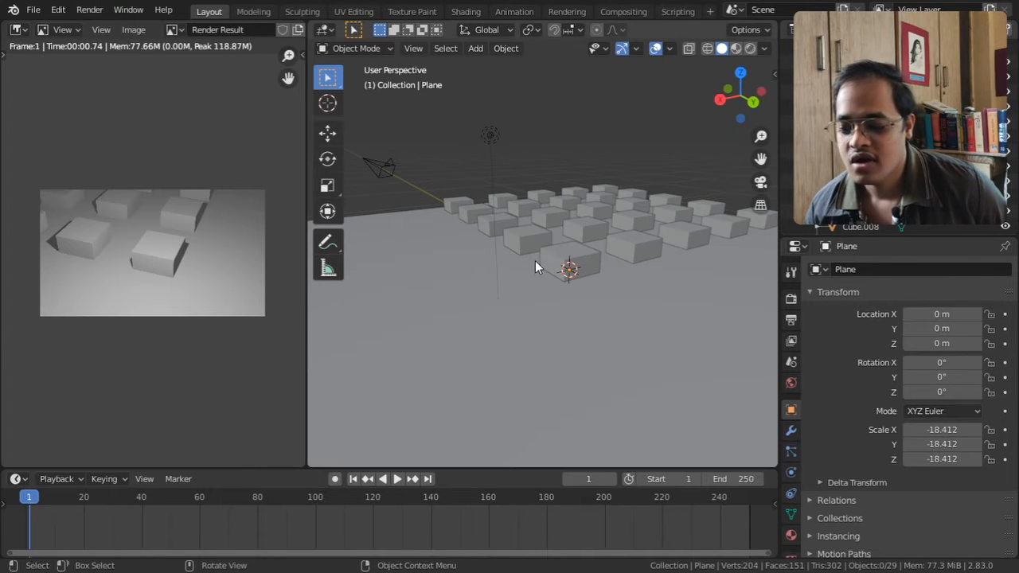
Align the camera to a view across the rows of cubes and render the image
{"action": "middle_click_drag", "start_coordinate": [535, 260], "coordinate": [490, 277]}
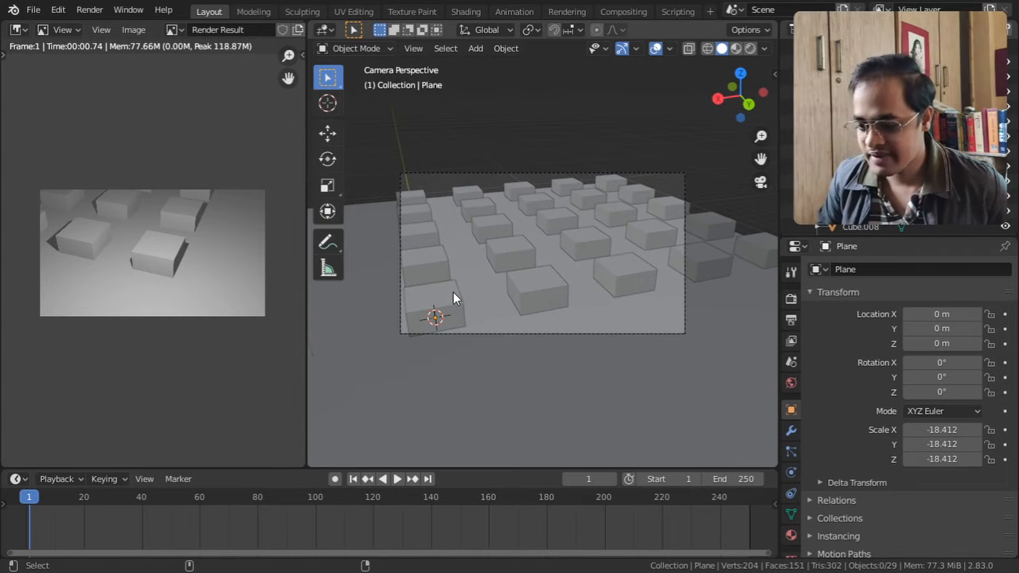
{"action": "key", "text": "KP_0"}
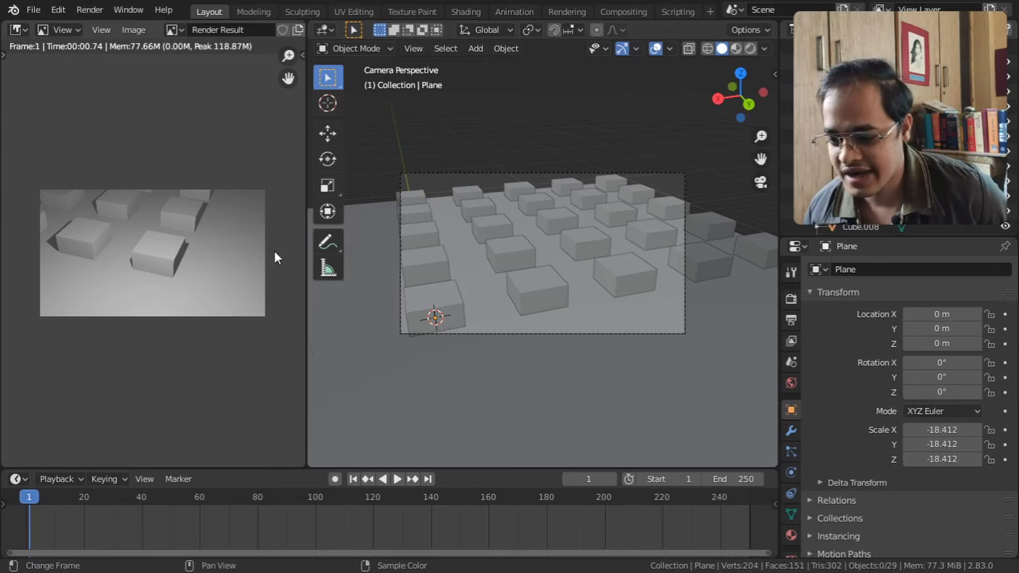
{"action": "left_click", "coordinate": [89, 10]}
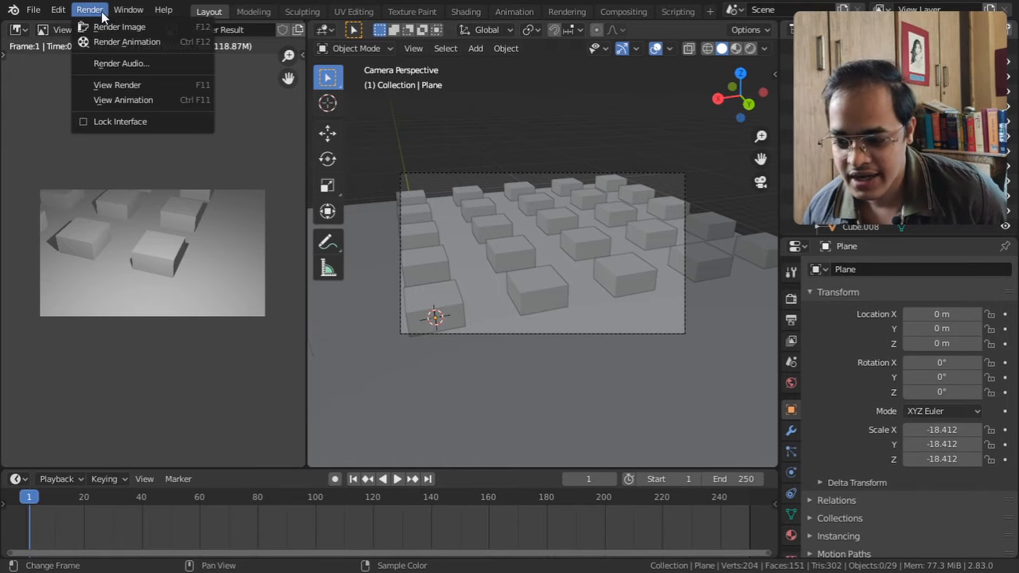
{"action": "left_click", "coordinate": [102, 26]}
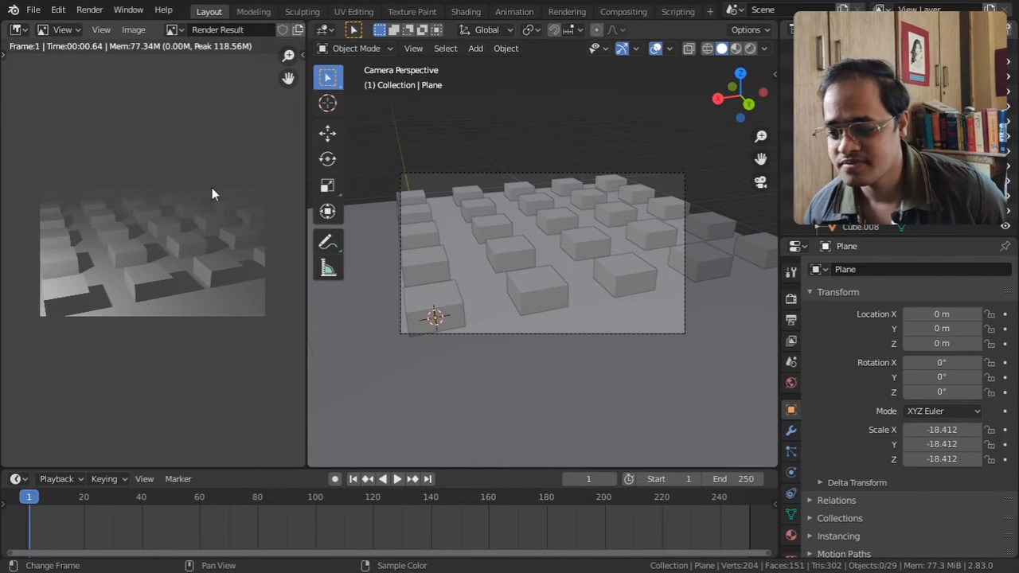
Compare a Viewport Render Image of the camera view with a full Render Image, ending on the viewport render
{"action": "left_click", "coordinate": [413, 47]}
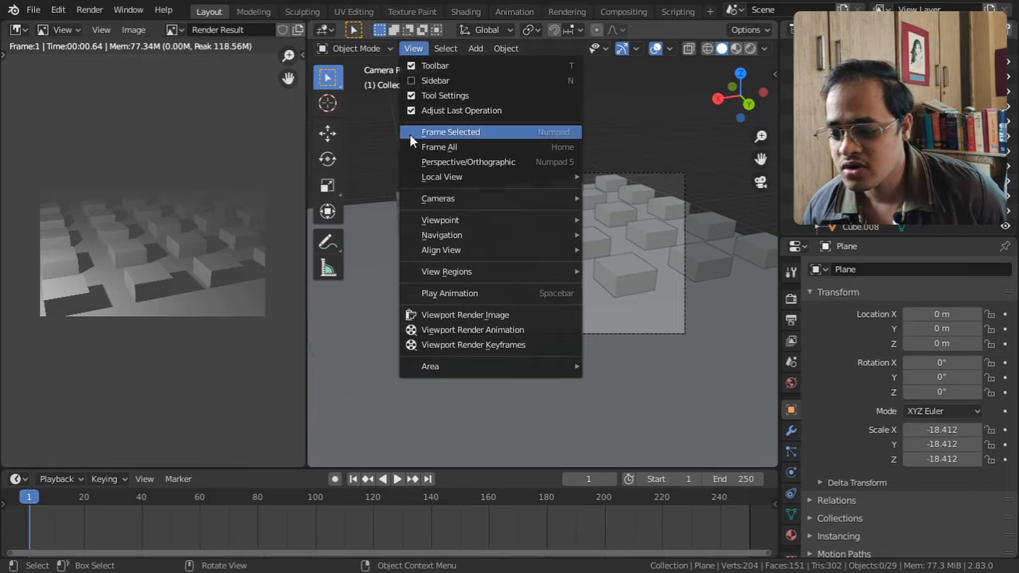
{"action": "left_click", "coordinate": [490, 315]}
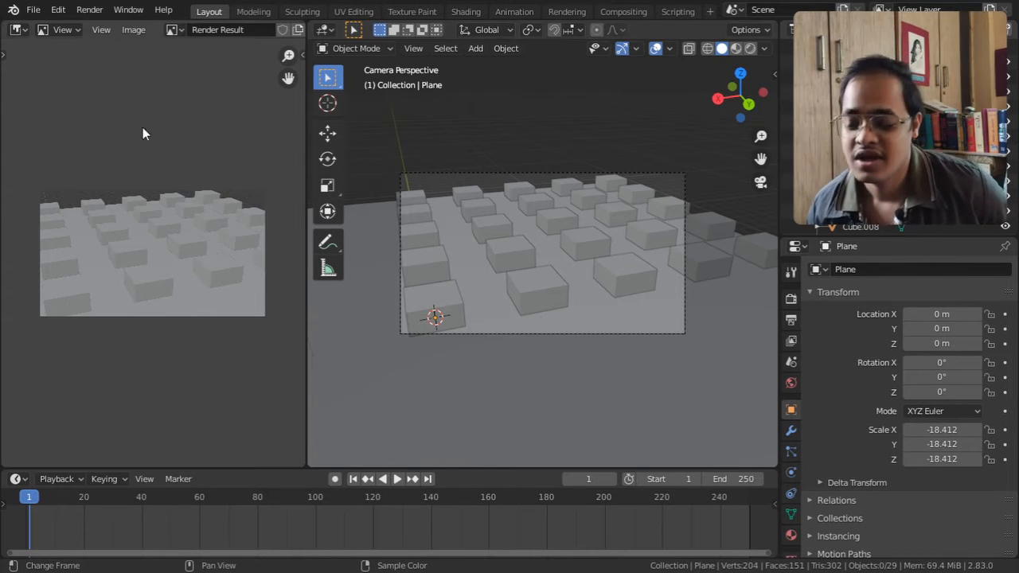
{"action": "left_click", "coordinate": [89, 10]}
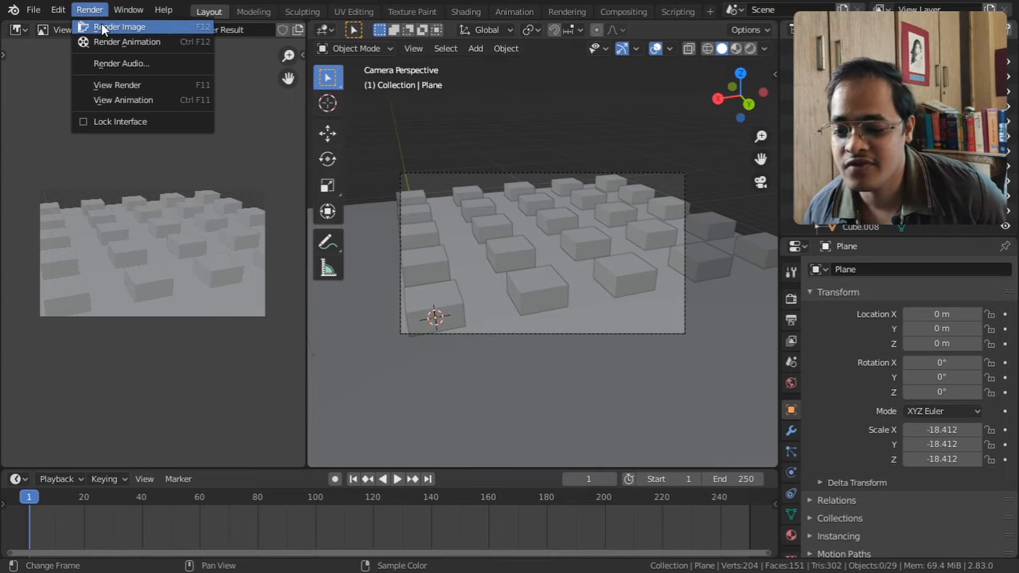
{"action": "left_click", "coordinate": [102, 29]}
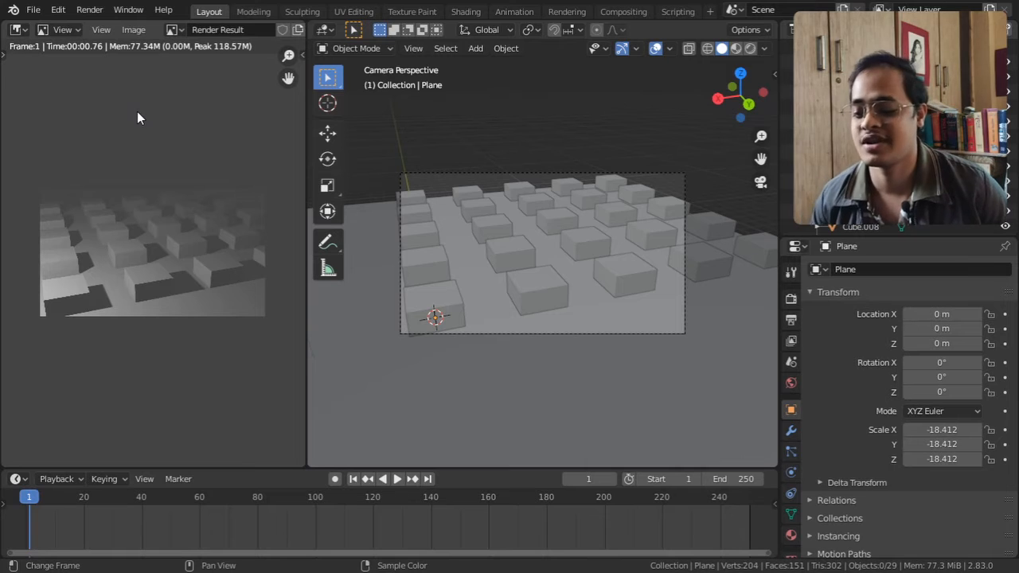
{"action": "left_click", "coordinate": [413, 49]}
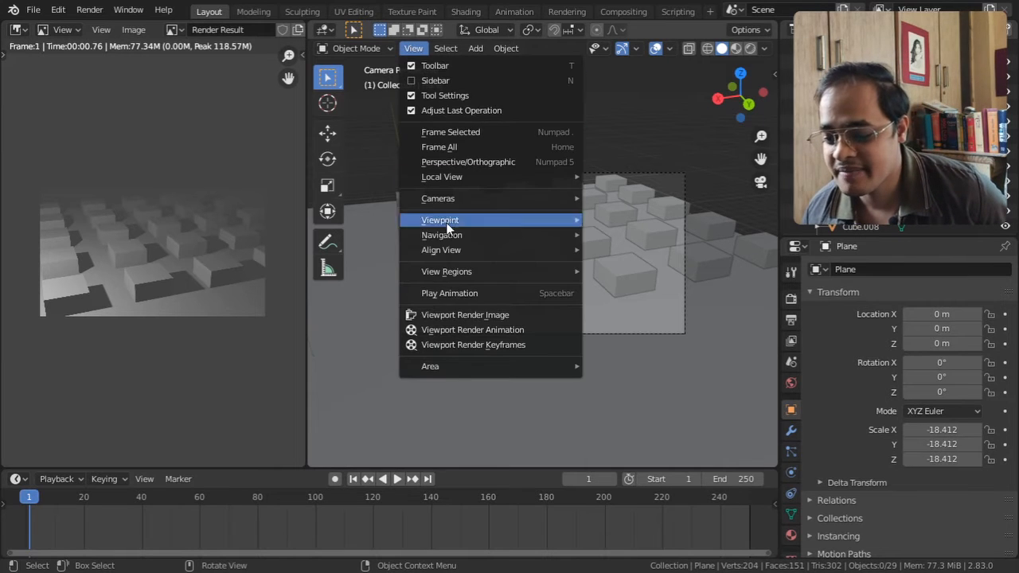
{"action": "left_click", "coordinate": [476, 314]}
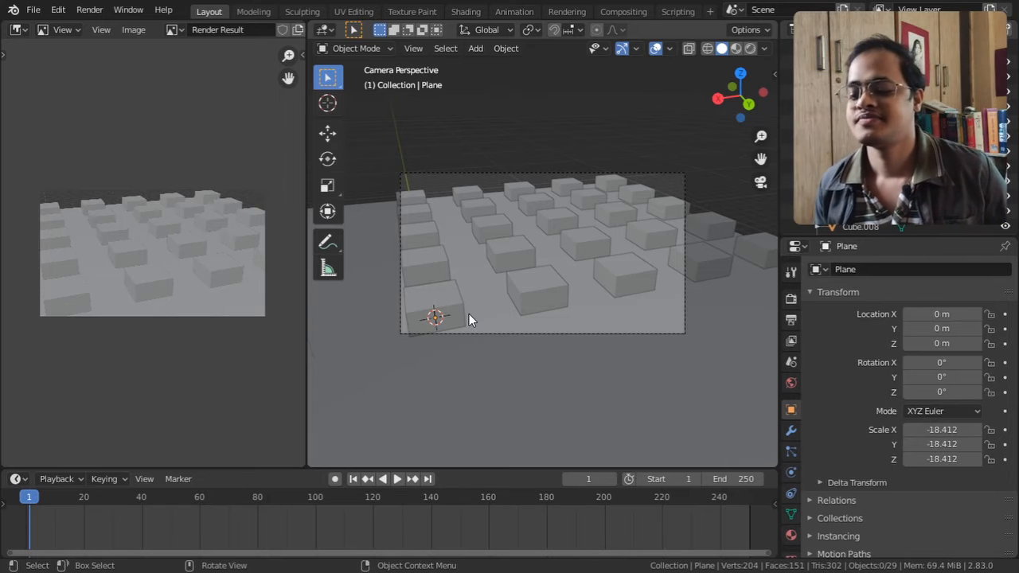
{"action": "left_click", "coordinate": [415, 48]}
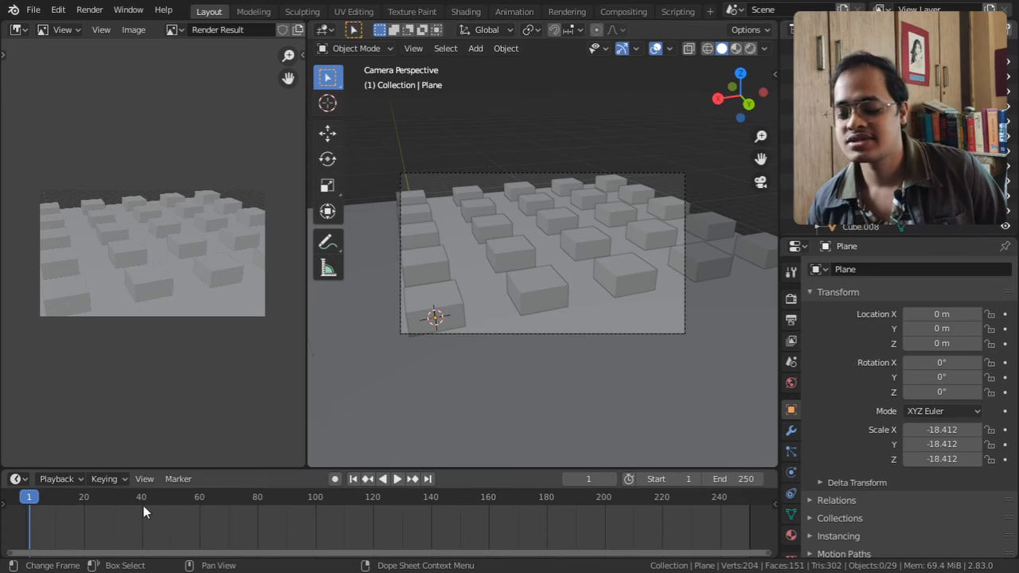
Keyframe the Location X of the cube at the 3D cursor on frame 40 and move the playhead to frame 32
{"action": "left_click", "coordinate": [140, 496]}
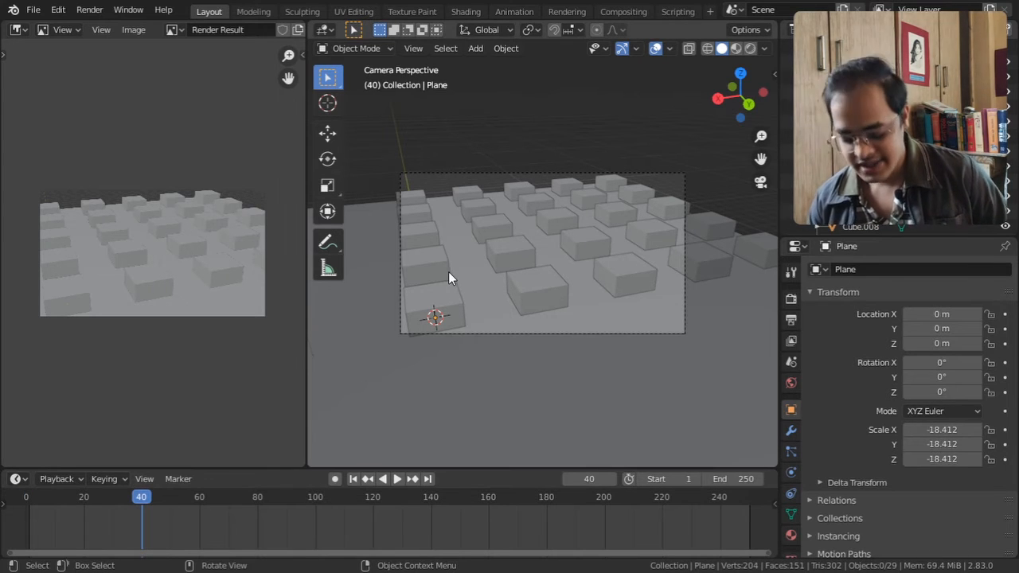
{"action": "left_click", "coordinate": [443, 301]}
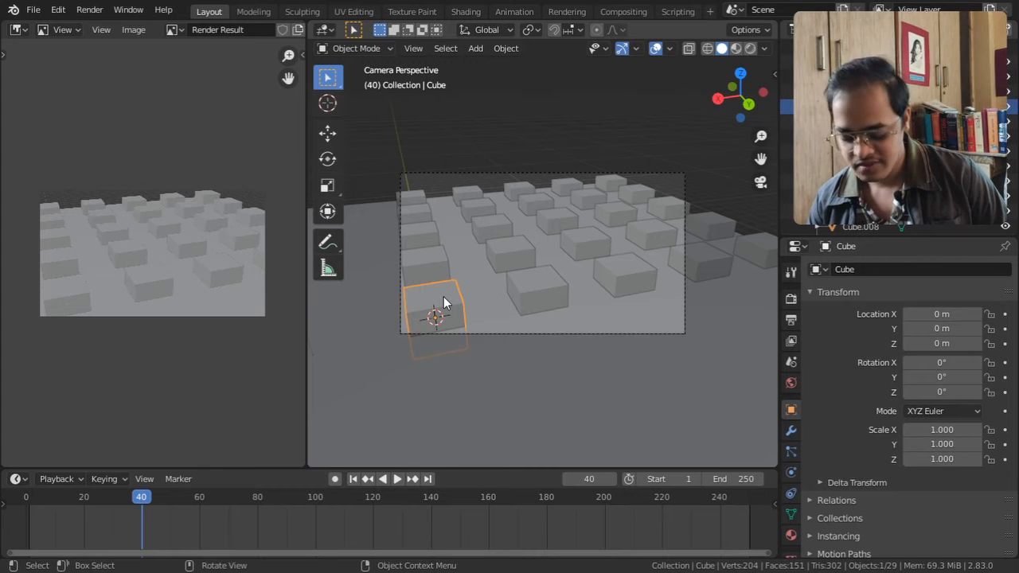
{"action": "left_click", "coordinate": [1004, 315]}
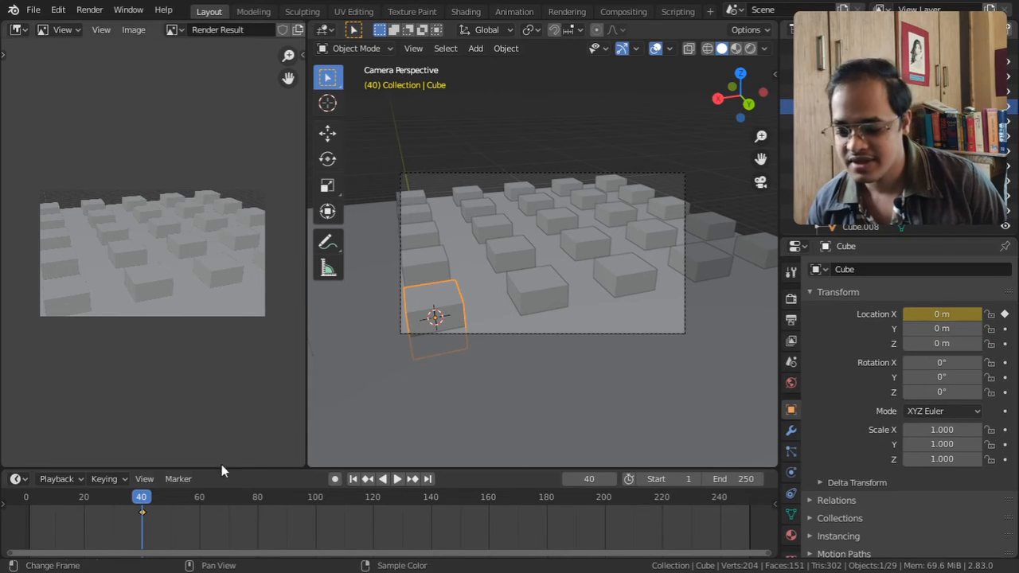
{"action": "left_click_drag", "start_coordinate": [138, 497], "coordinate": [118, 497]}
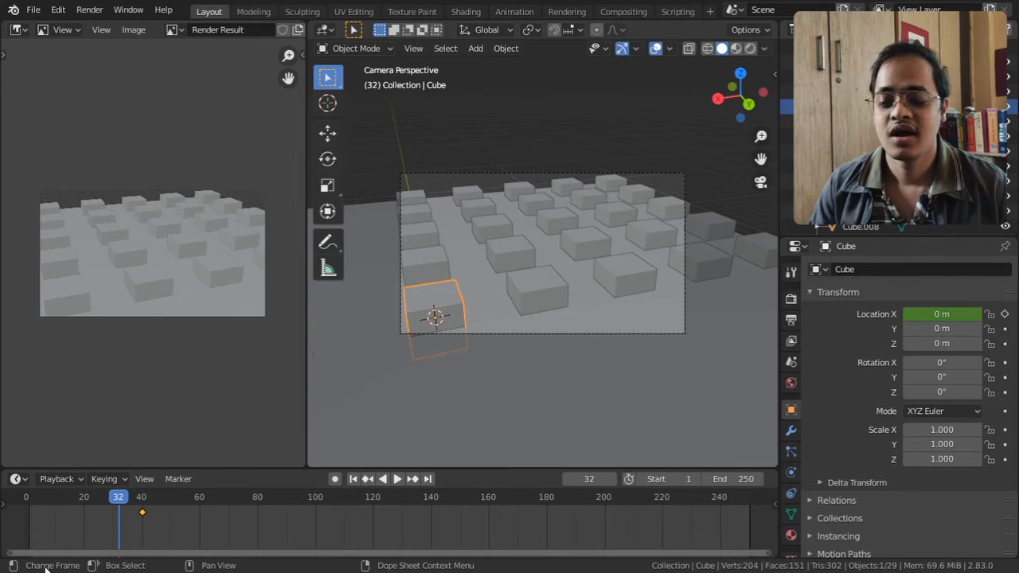
Start Viewport Render Keyframes from the camera view and cancel it partway
{"action": "left_click", "coordinate": [413, 47]}
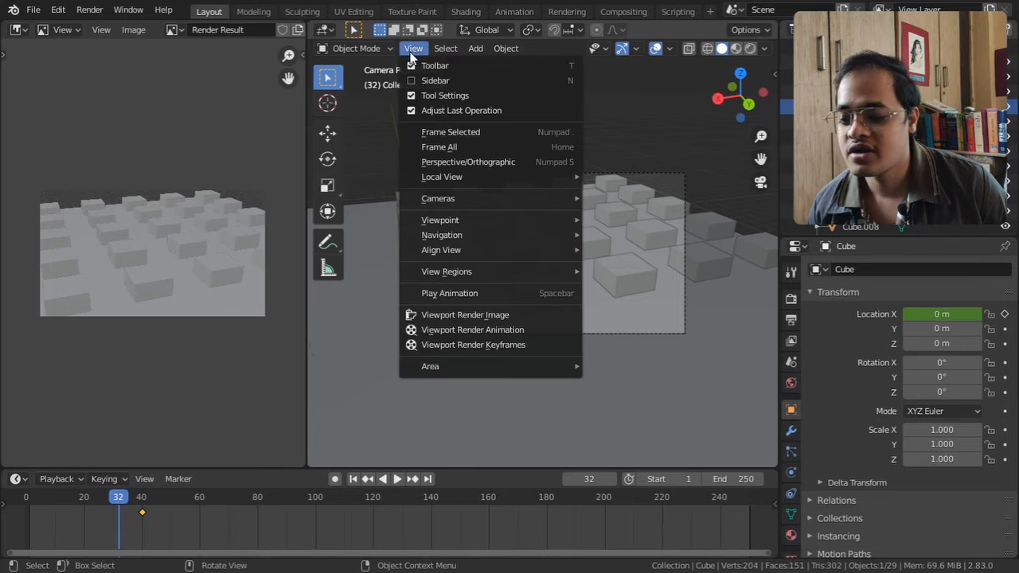
{"action": "left_click", "coordinate": [453, 344]}
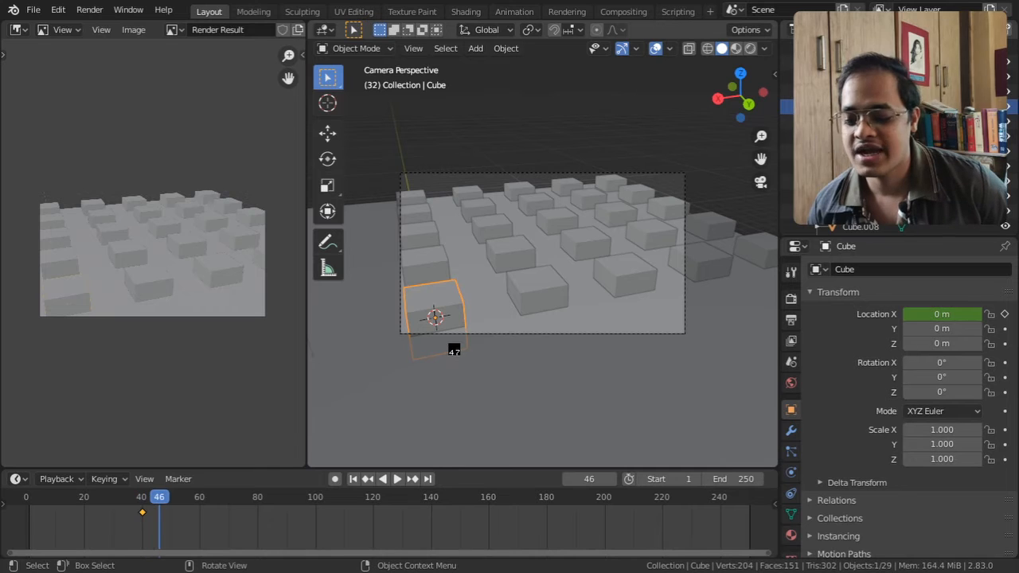
{"action": "key", "text": "Escape"}
Toggle Quad View to divide the 3D viewport into top, front, right and camera views
{"action": "left_click", "coordinate": [413, 47]}
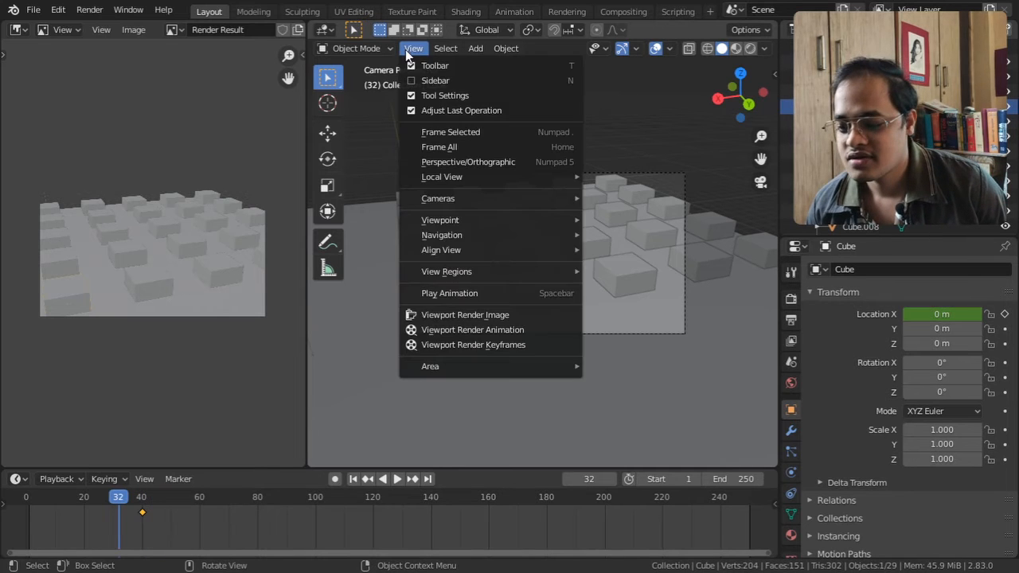
{"action": "mouse_move", "coordinate": [444, 364]}
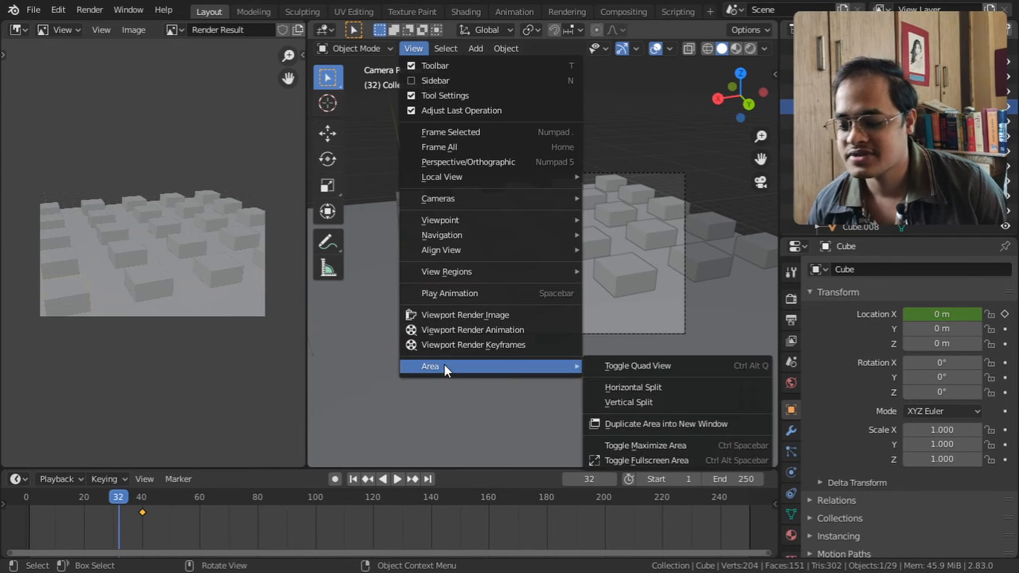
{"action": "left_click", "coordinate": [611, 365]}
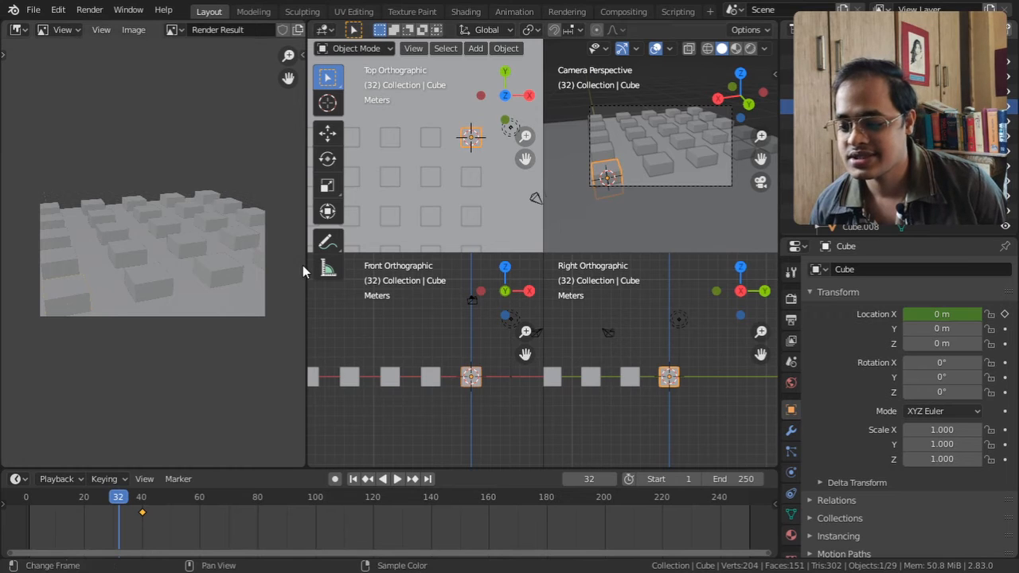
Join the Image Editor area into the 3D viewport so that the quad view takes over its space
{"action": "right_click", "coordinate": [304, 291]}
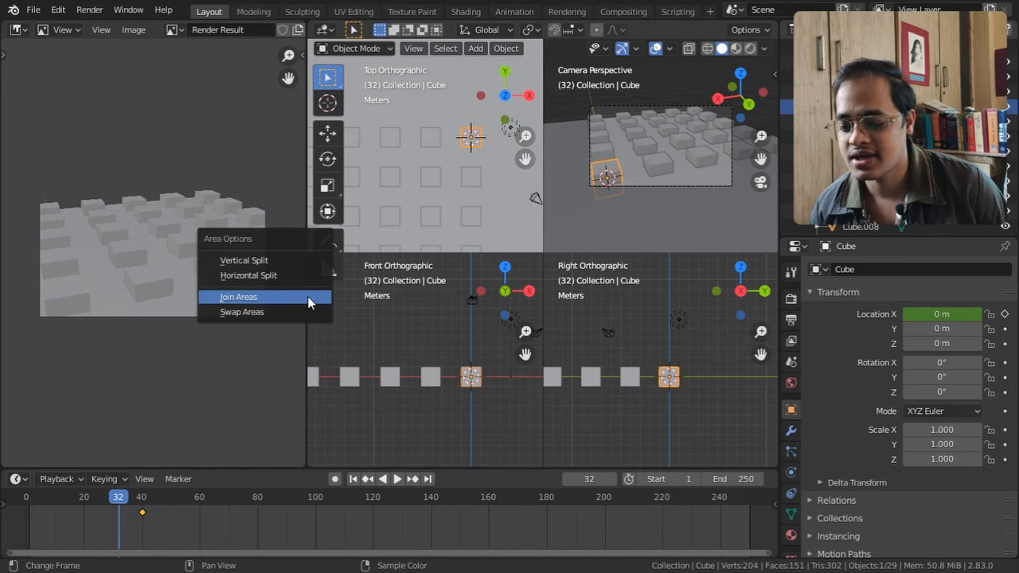
{"action": "left_click", "coordinate": [309, 300]}
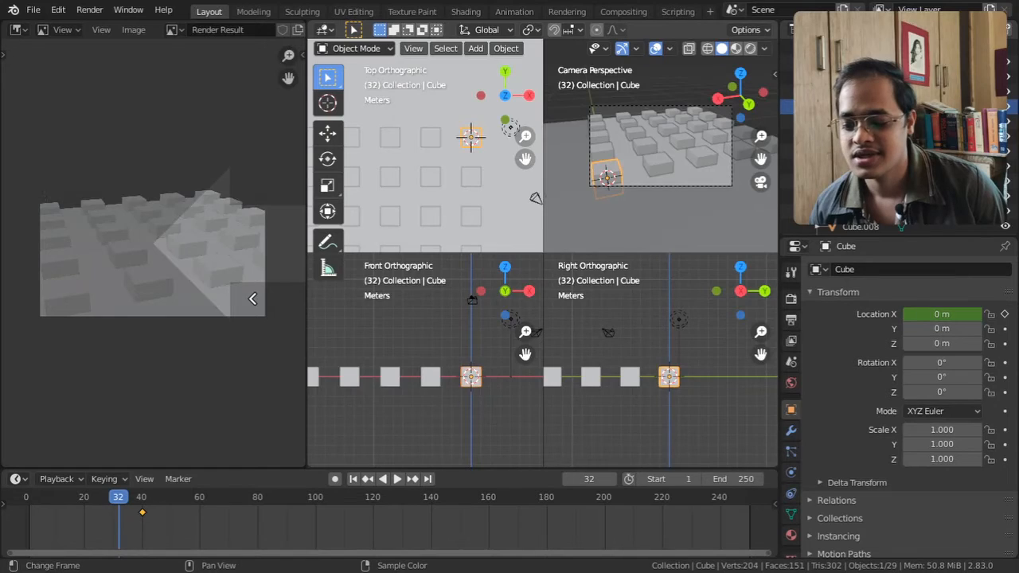
{"action": "left_click_drag", "start_coordinate": [253, 299], "coordinate": [253, 298]}
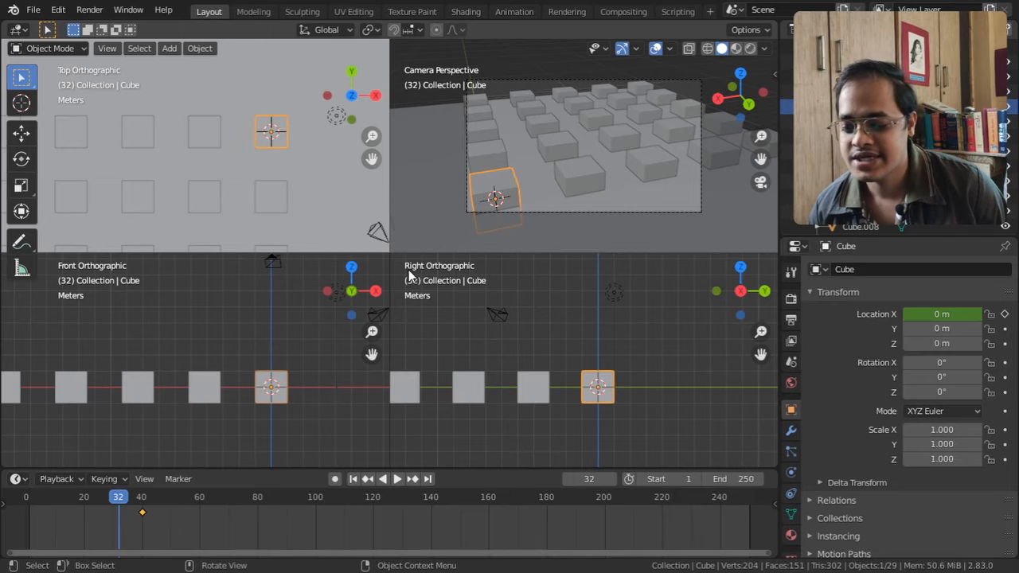
{"action": "middle_click_drag", "start_coordinate": [520, 153], "coordinate": [534, 283]}
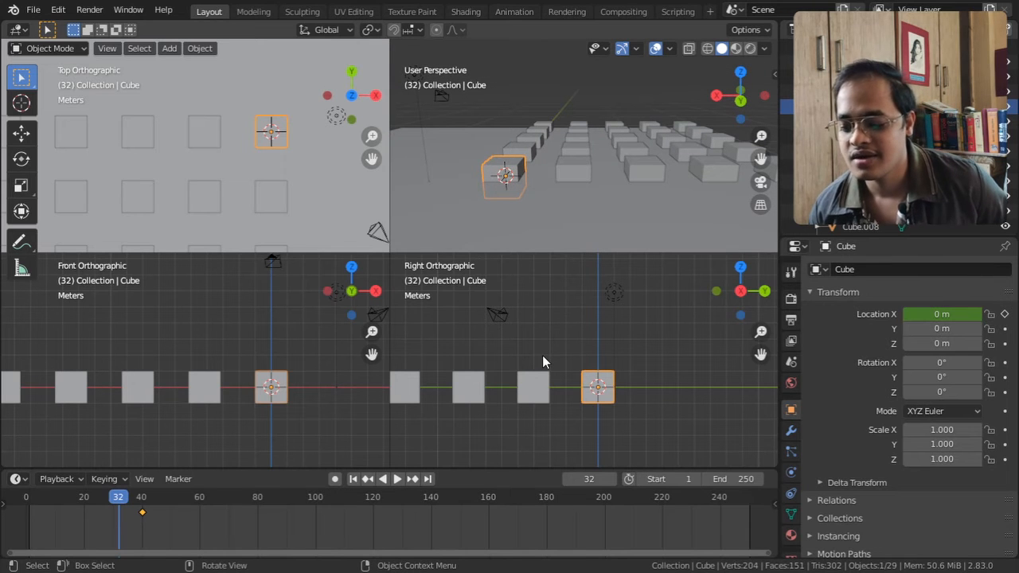
Select the ground plane and toggle Quad View off to return to a single perspective viewport
{"action": "middle_click_drag", "start_coordinate": [542, 346], "coordinate": [569, 333], "text": "shift"}
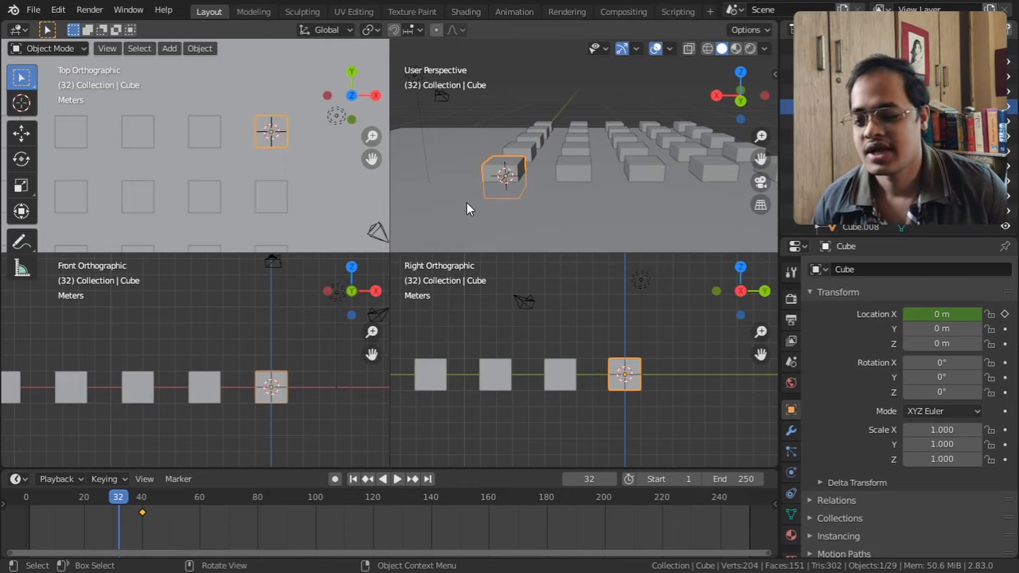
{"action": "left_click", "coordinate": [476, 172]}
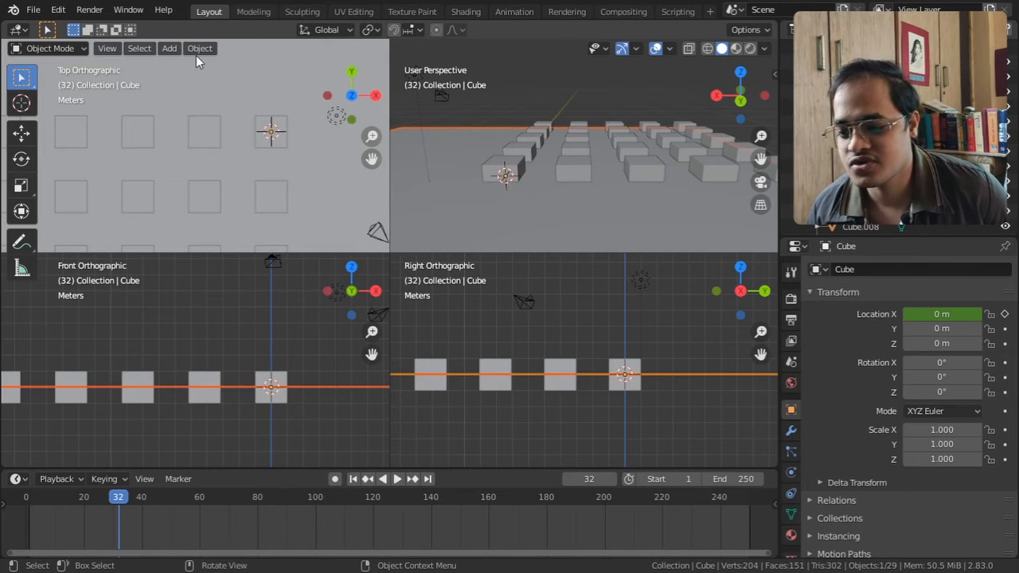
{"action": "left_click", "coordinate": [107, 49]}
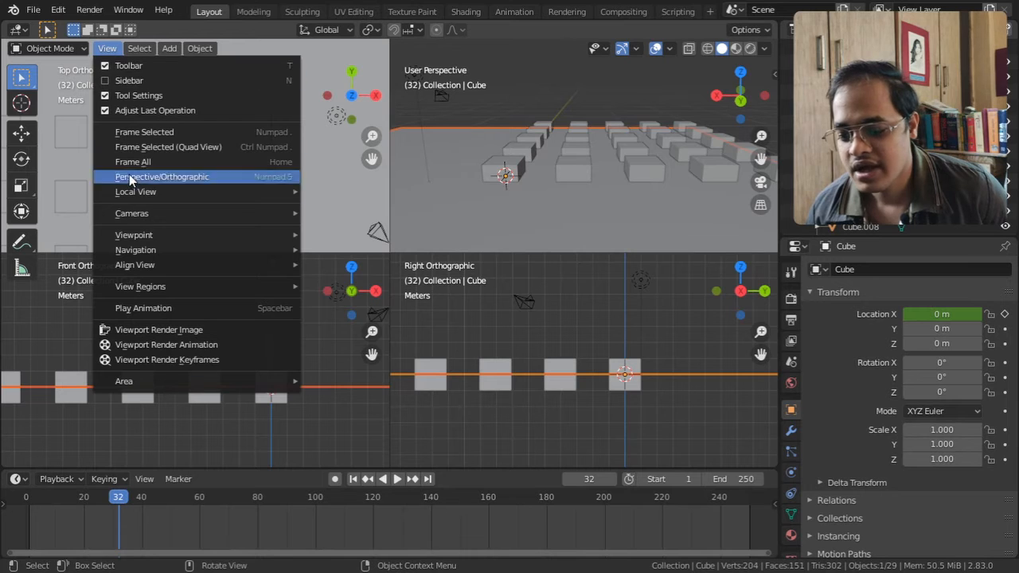
{"action": "mouse_move", "coordinate": [180, 382]}
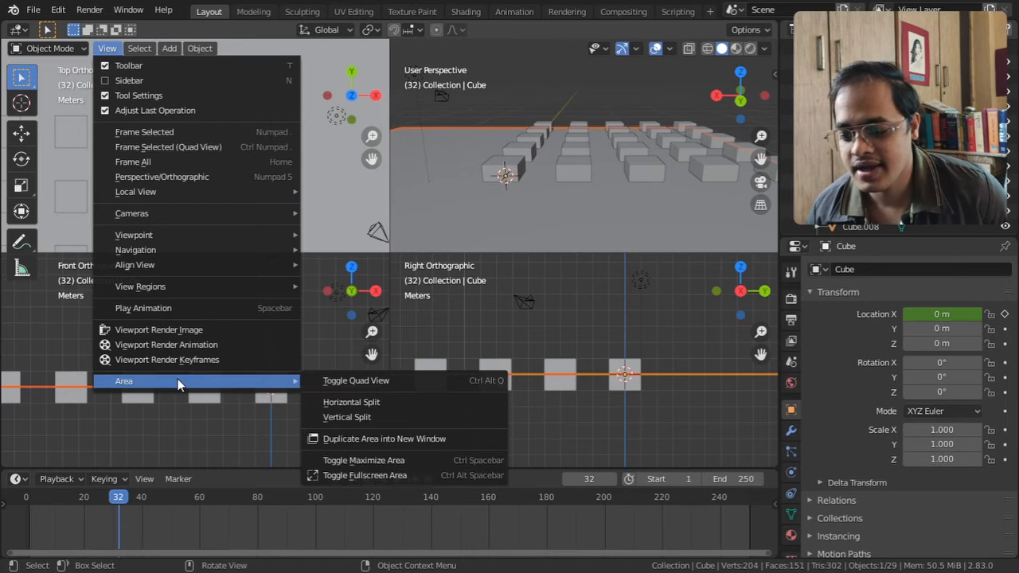
{"action": "left_click", "coordinate": [355, 381]}
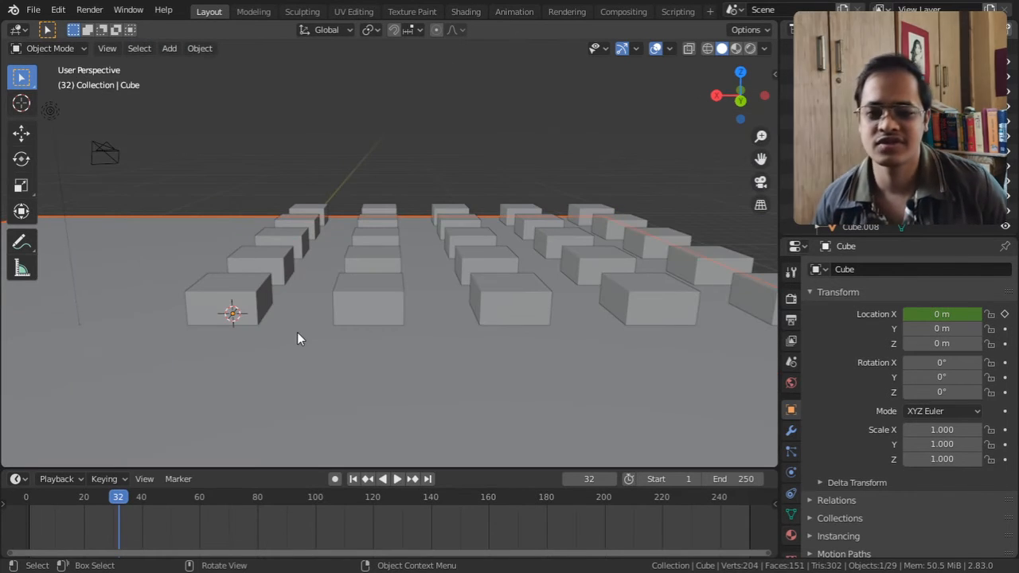
Switch the 3D viewport to Quad View and back to the single view
{"action": "left_click", "coordinate": [107, 47]}
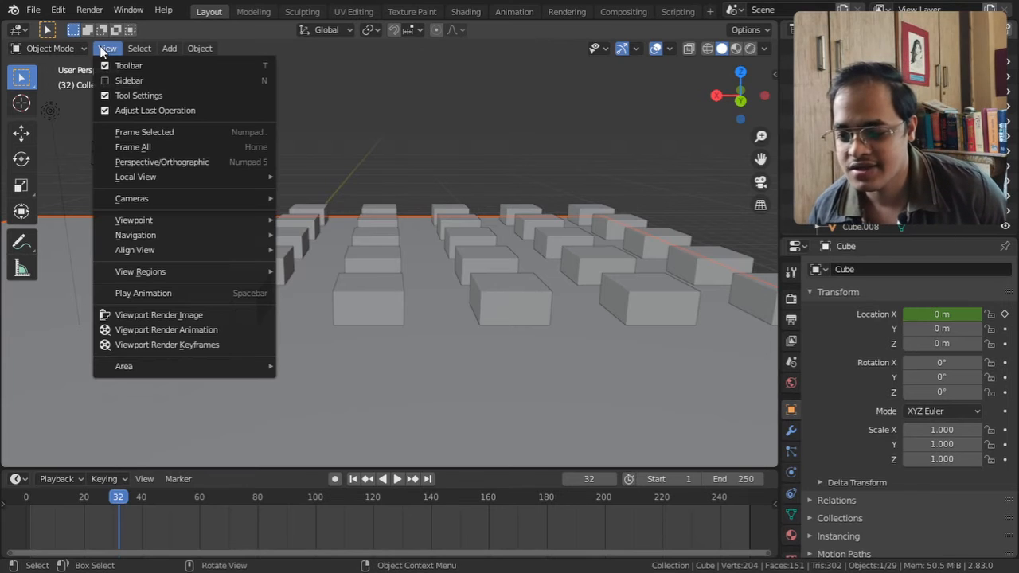
{"action": "mouse_move", "coordinate": [199, 368]}
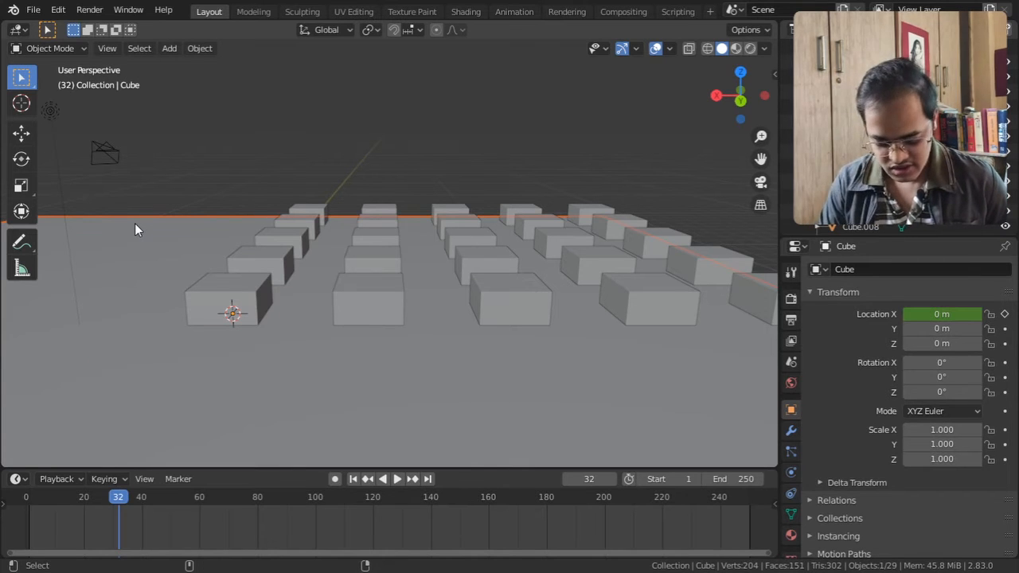
{"action": "key", "text": "ctrl+alt+q"}
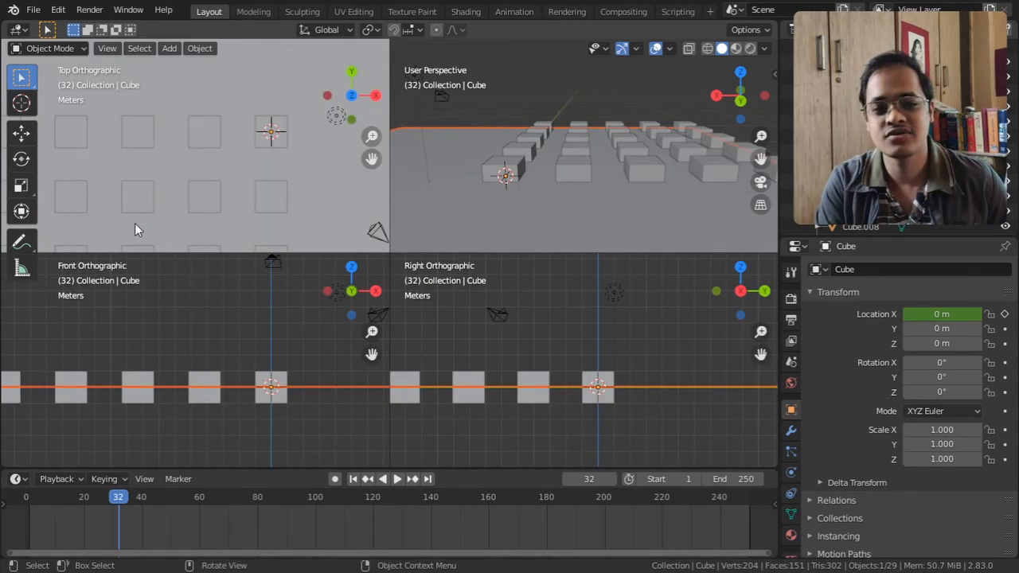
{"action": "key", "text": "ctrl+alt+q"}
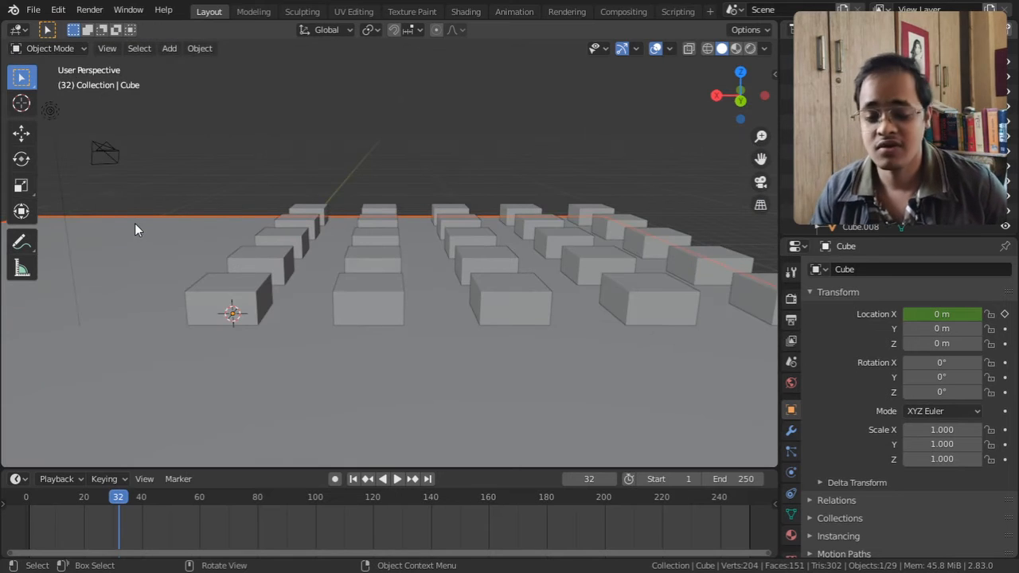
Split the 3D viewport horizontally, placing the dividing line about a third of the way down
{"action": "left_click", "coordinate": [110, 49]}
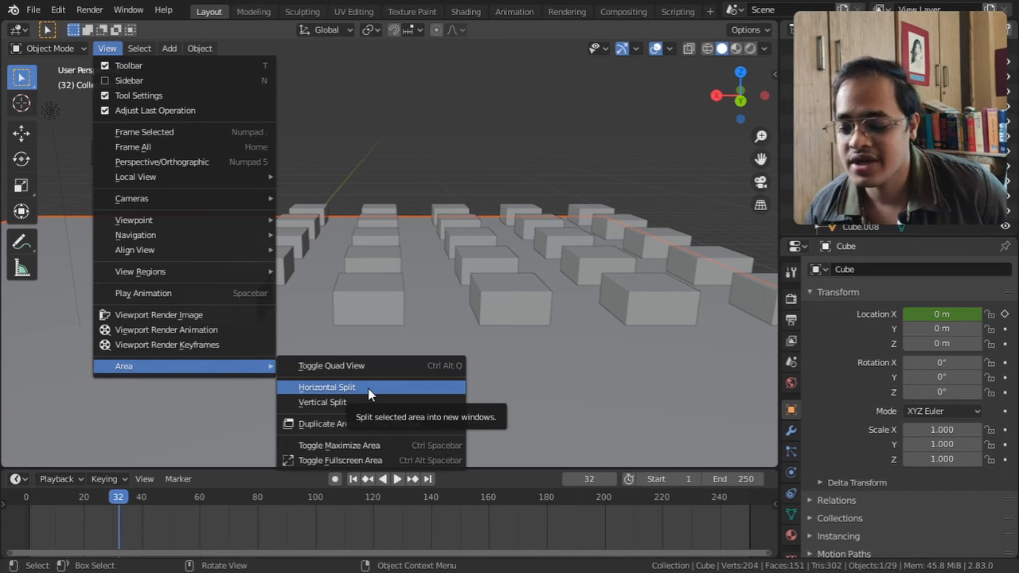
{"action": "left_click", "coordinate": [368, 387]}
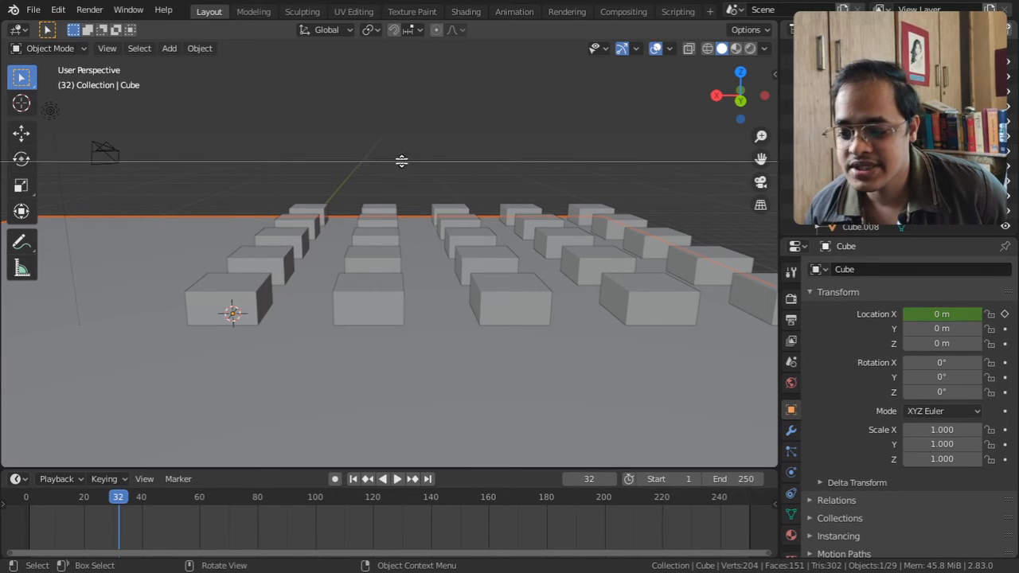
{"action": "left_click", "coordinate": [410, 181]}
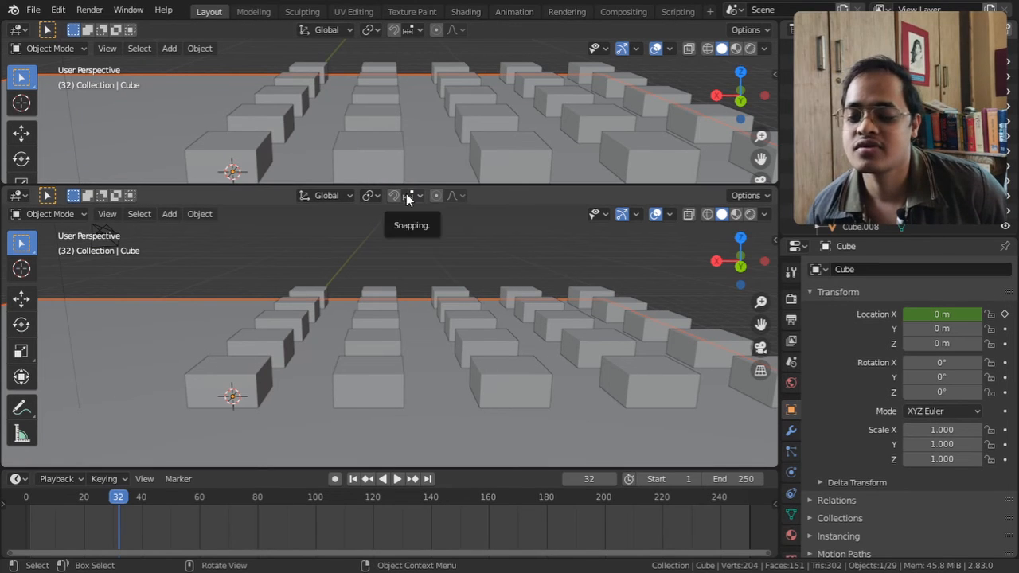
Split the upper 3D viewport vertically, with the dividing line about two thirds of the way across
{"action": "left_click", "coordinate": [104, 49]}
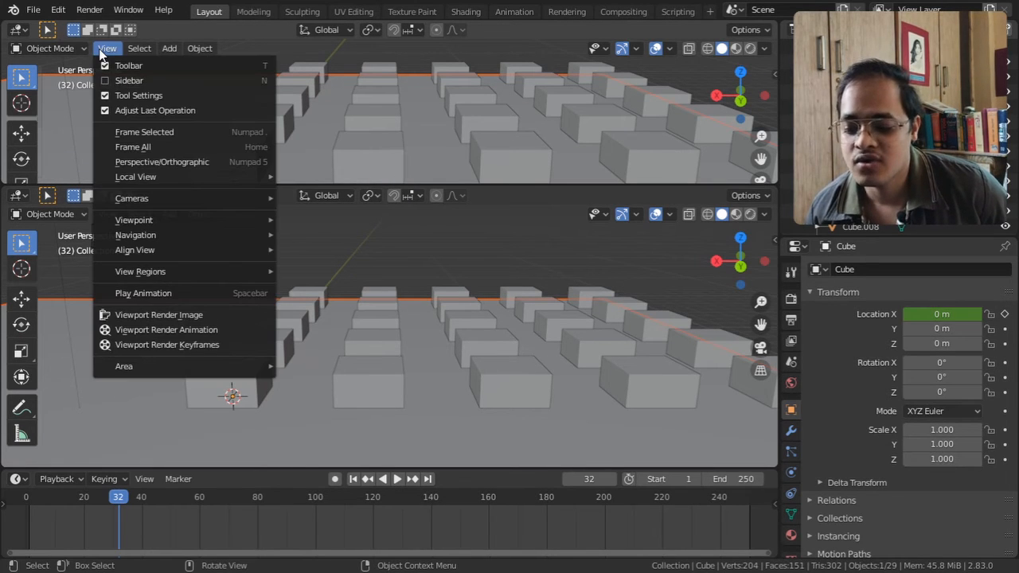
{"action": "mouse_move", "coordinate": [183, 367]}
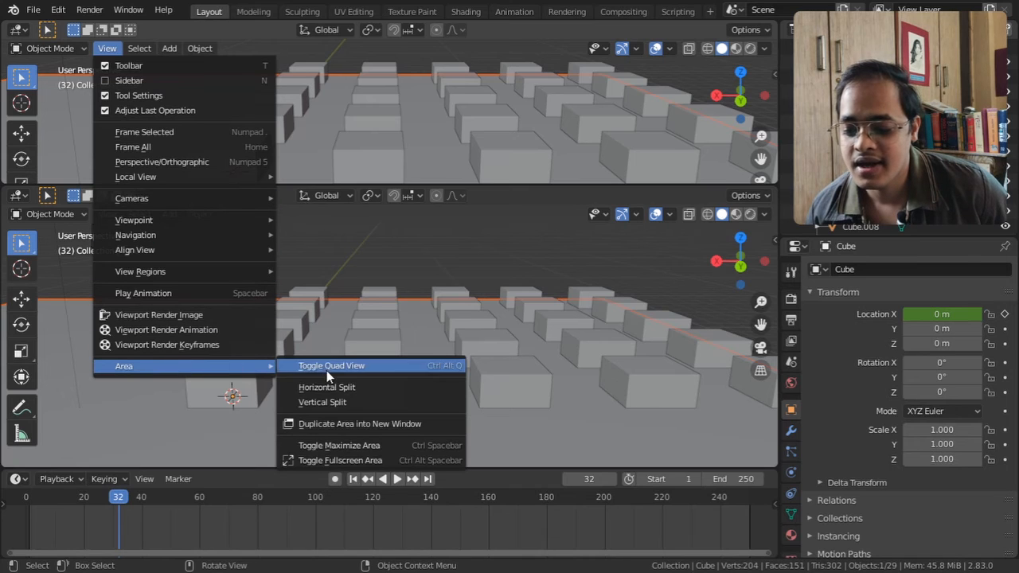
{"action": "left_click", "coordinate": [336, 404]}
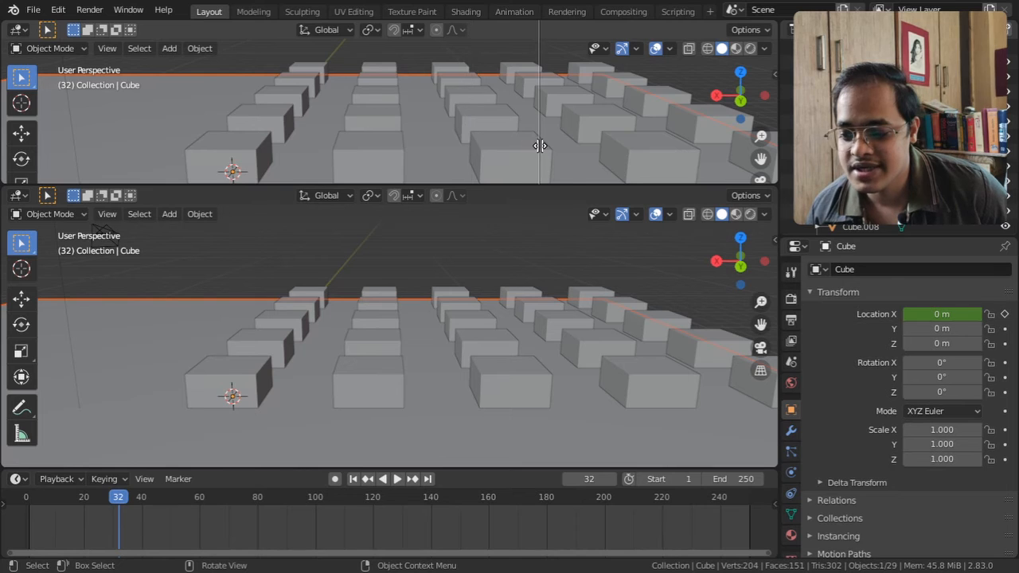
{"action": "left_click", "coordinate": [541, 144]}
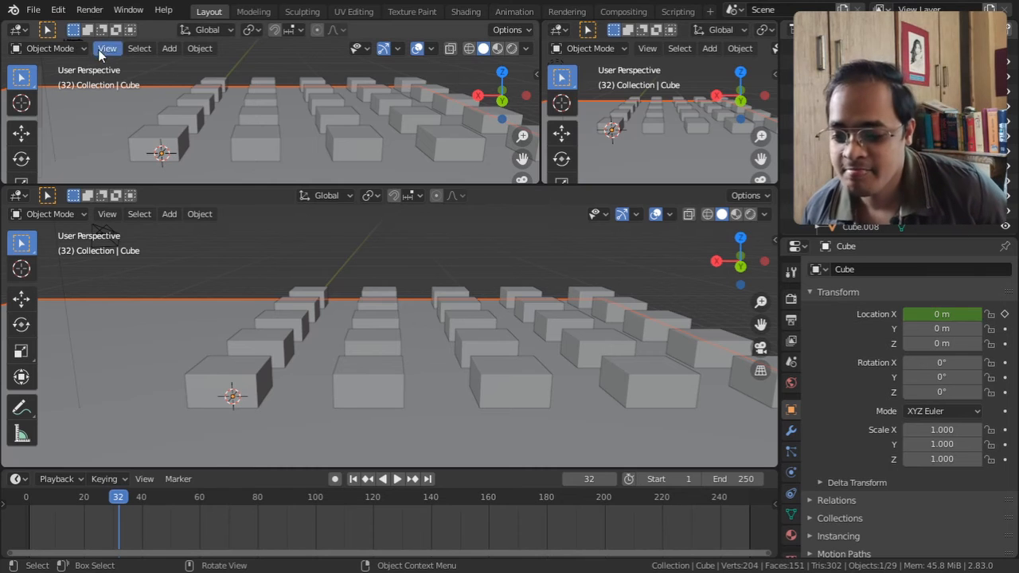
Join the two upper viewports, and merge the result with the lower one into a single 3D viewport
{"action": "right_click", "coordinate": [539, 115]}
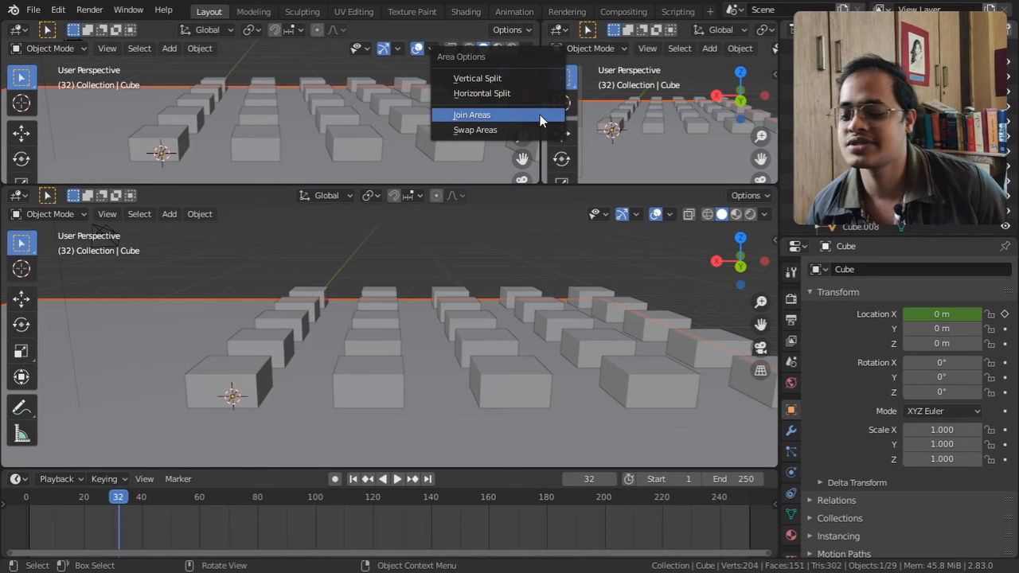
{"action": "left_click", "coordinate": [518, 119]}
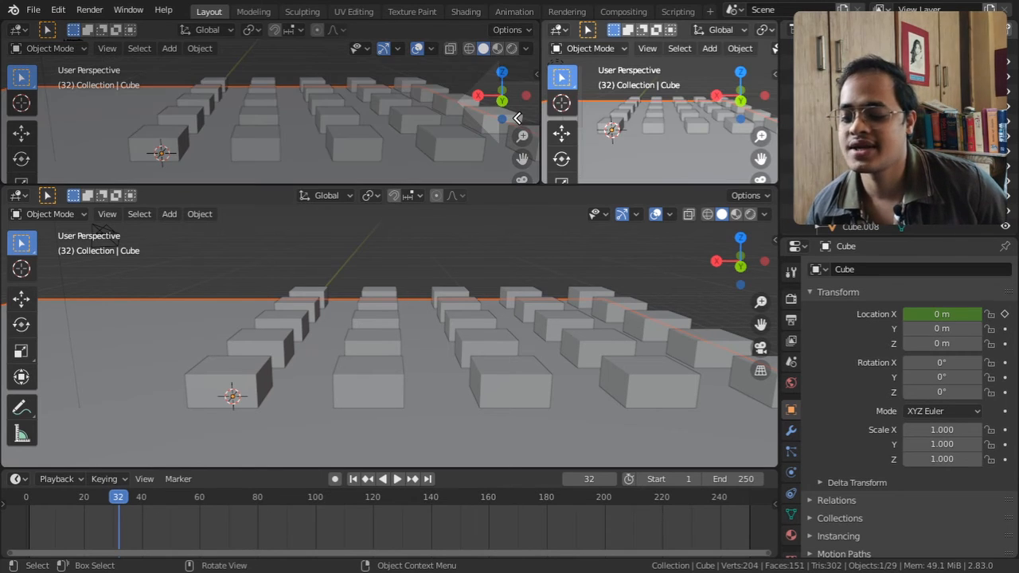
{"action": "left_click", "coordinate": [420, 117]}
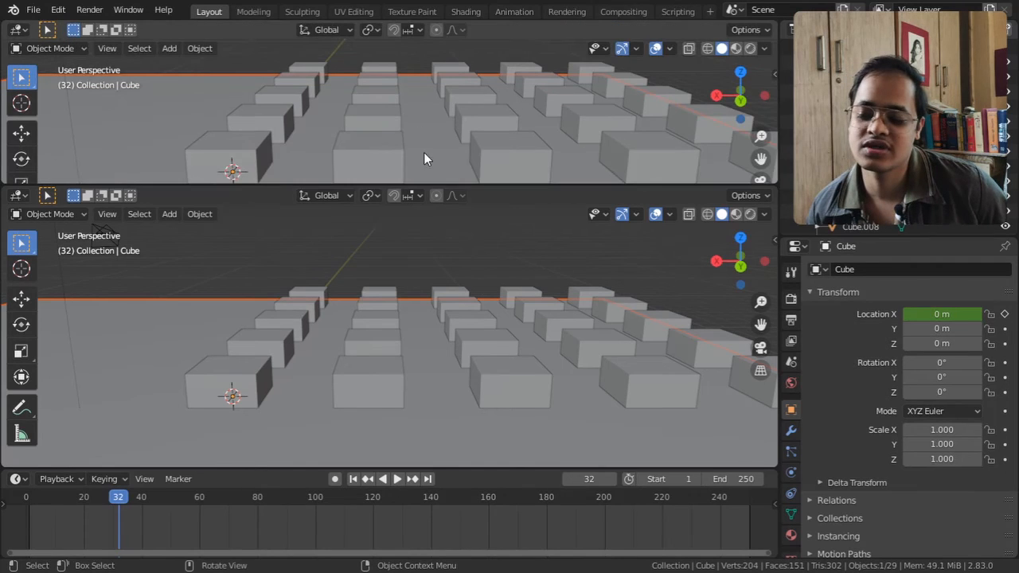
{"action": "right_click", "coordinate": [497, 184]}
{"action": "left_click", "coordinate": [496, 184]}
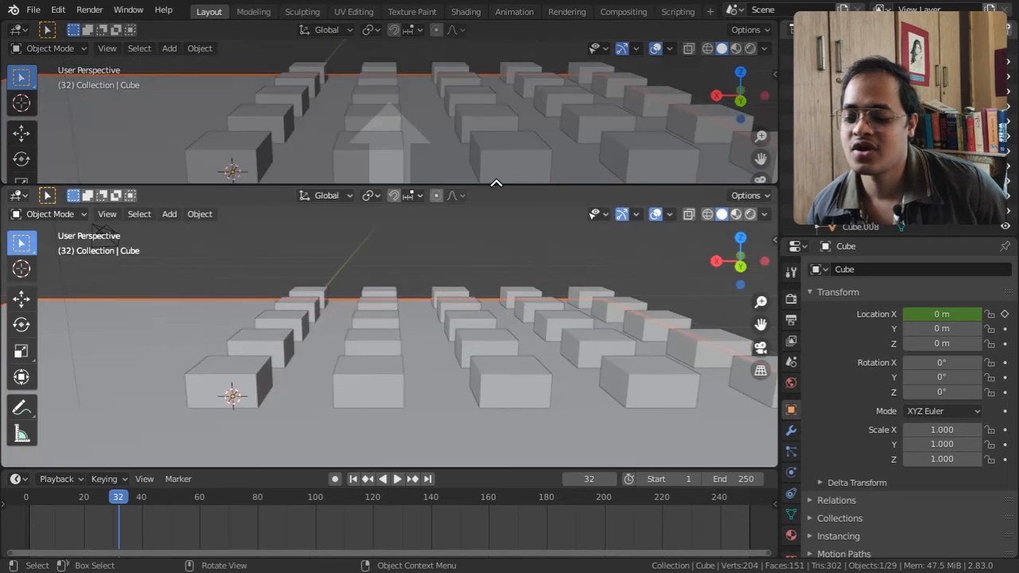
{"action": "left_click", "coordinate": [494, 224]}
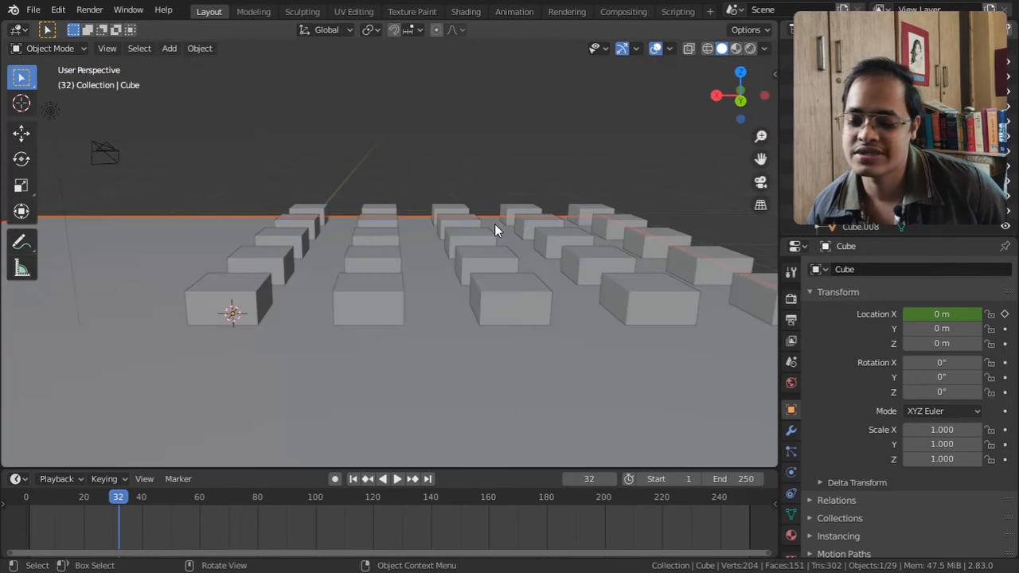
Duplicate the 3D viewport area into a new window
{"action": "left_click", "coordinate": [107, 49]}
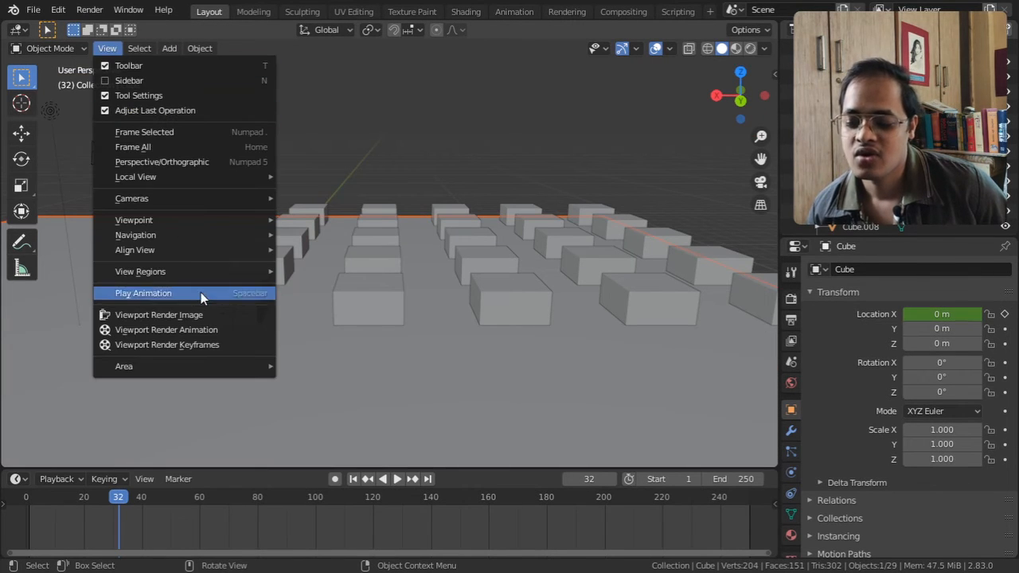
{"action": "mouse_move", "coordinate": [204, 364]}
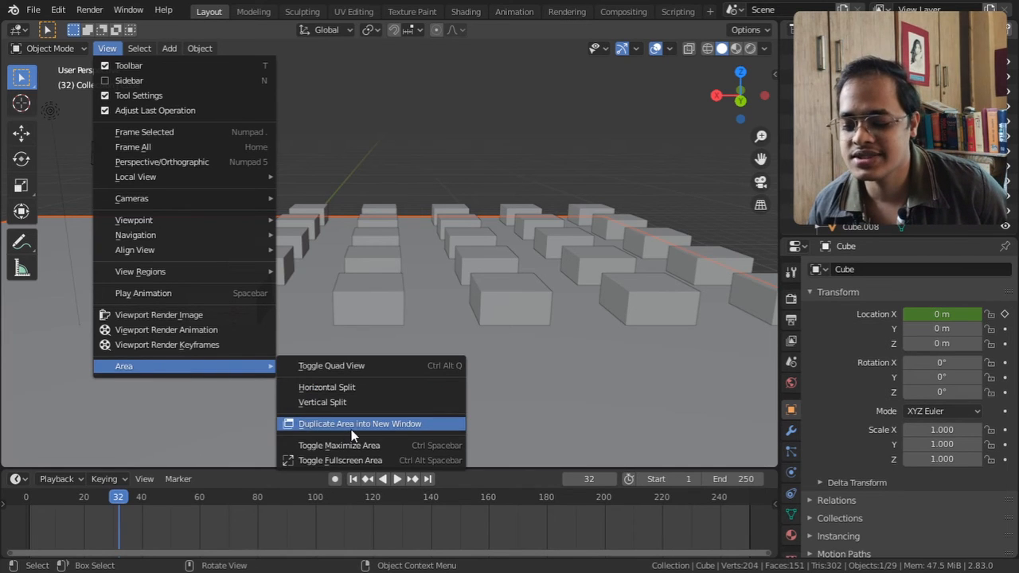
{"action": "left_click", "coordinate": [351, 425]}
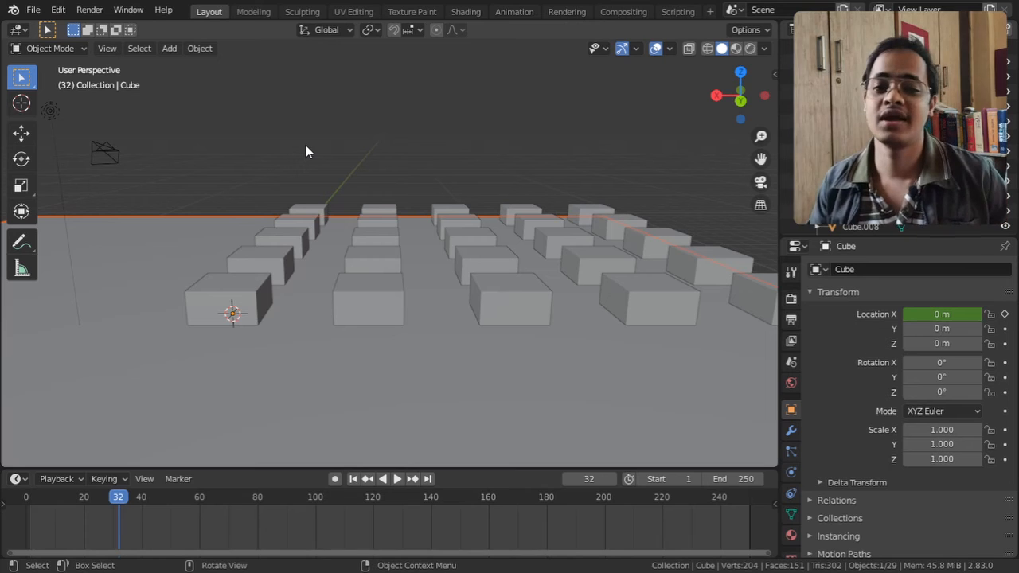
Maximize the 3D viewport area and restore the regular layout
{"action": "left_click", "coordinate": [107, 47]}
{"action": "mouse_move", "coordinate": [197, 365]}
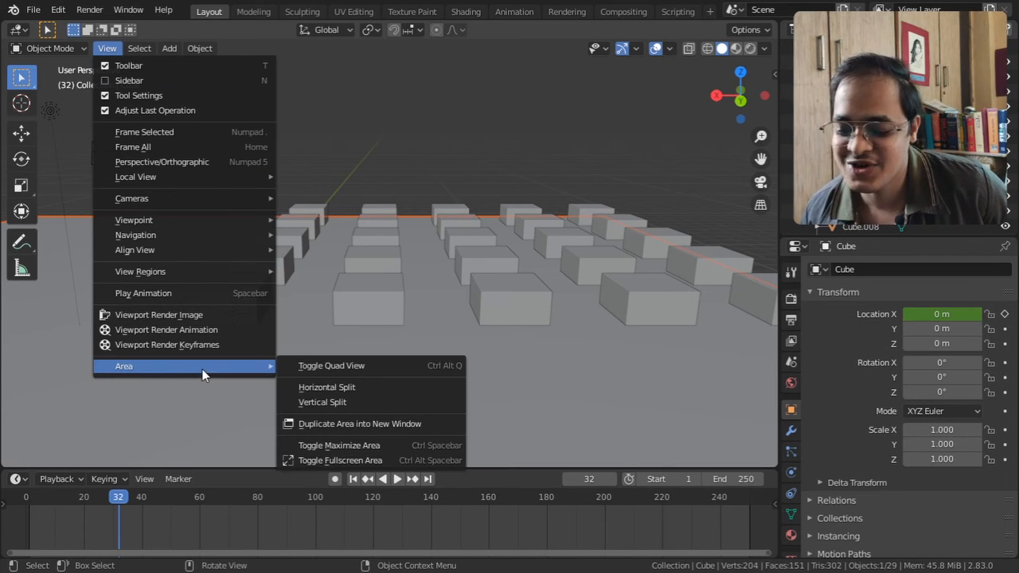
{"action": "left_click", "coordinate": [393, 448]}
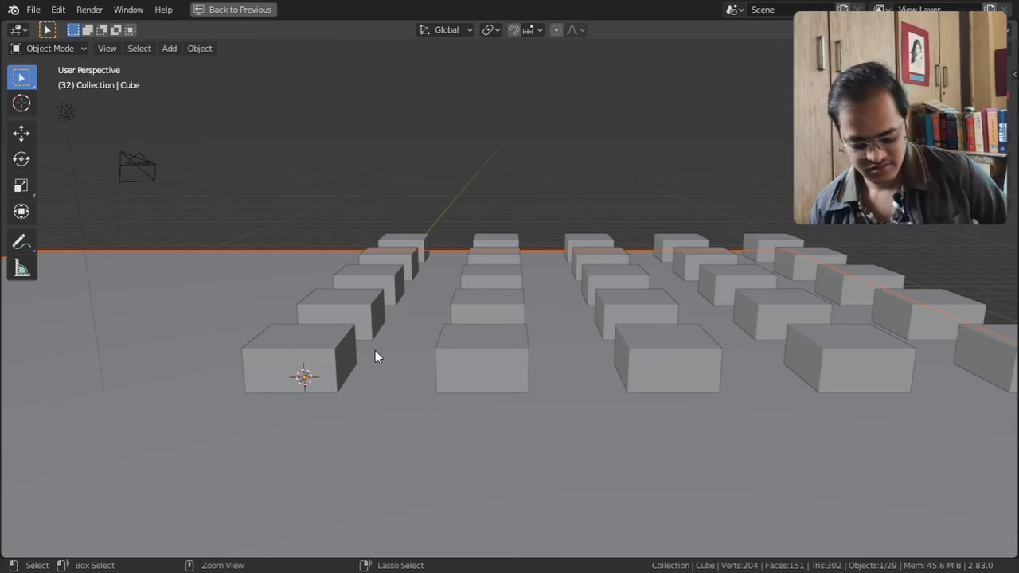
{"action": "key", "text": "ctrl+space"}
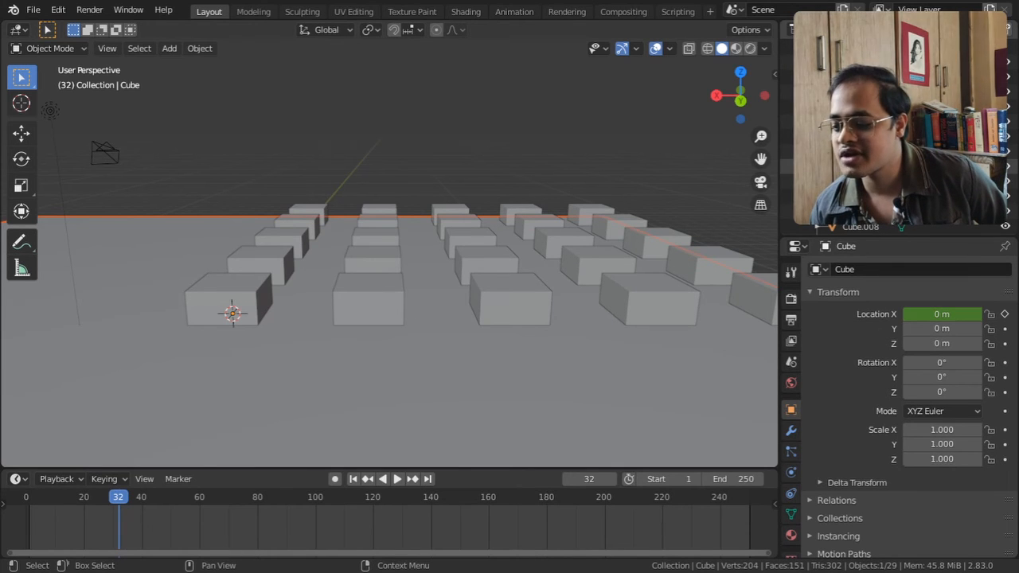
Maximize the Outliner and the other surrounding editor areas in turn, restoring the layout after each
{"action": "key", "text": "ctrl+space"}
{"action": "key", "text": "ctrl+space"}
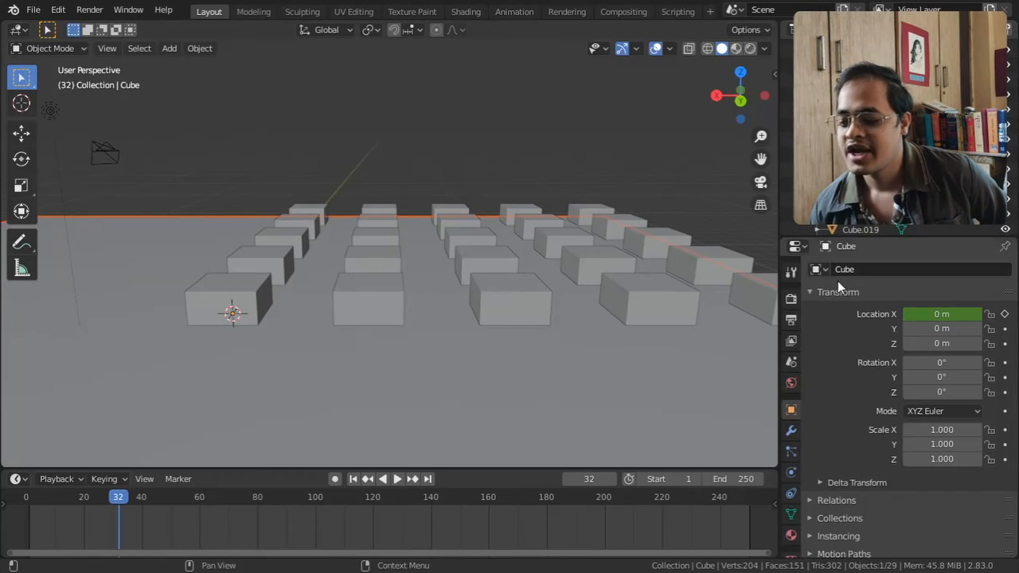
{"action": "key", "text": "ctrl+space"}
{"action": "key", "text": "ctrl+space"}
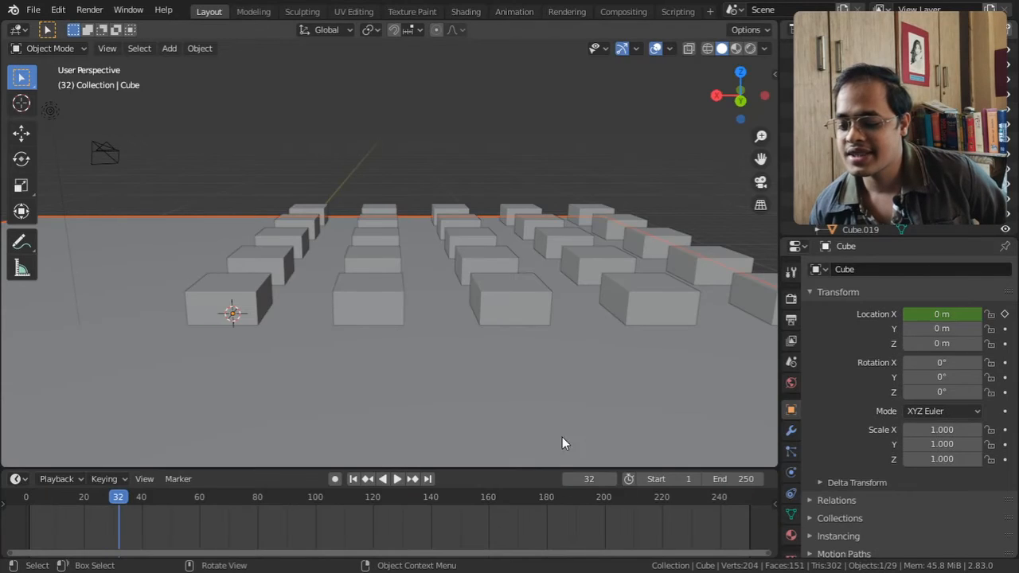
{"action": "key", "text": "ctrl+space"}
{"action": "key", "text": "ctrl+space"}
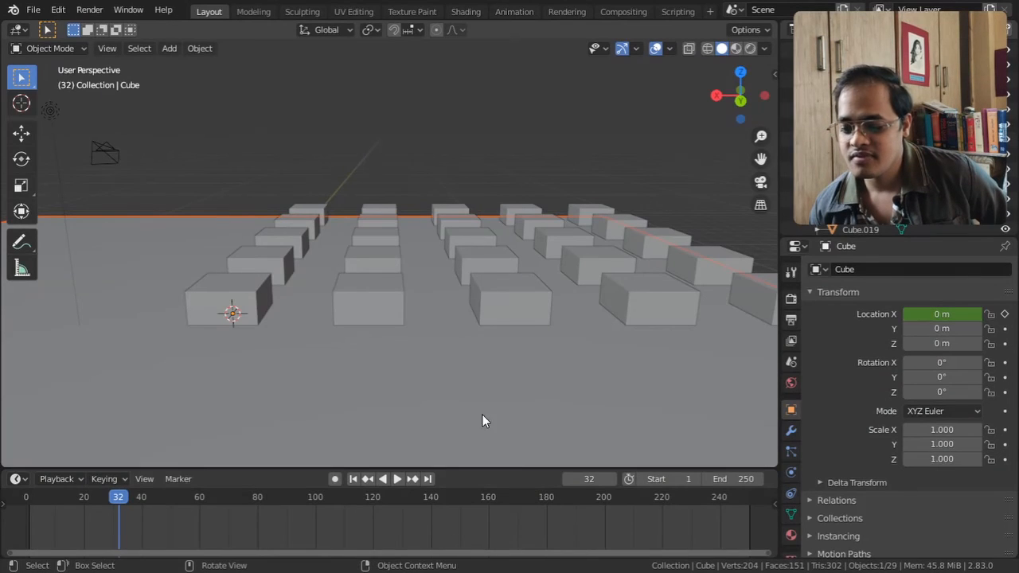
Toggle the 3D viewport, Outliner and Properties areas to fullscreen in turn, restoring the layout after each
{"action": "key", "text": "ctrl+alt+space"}
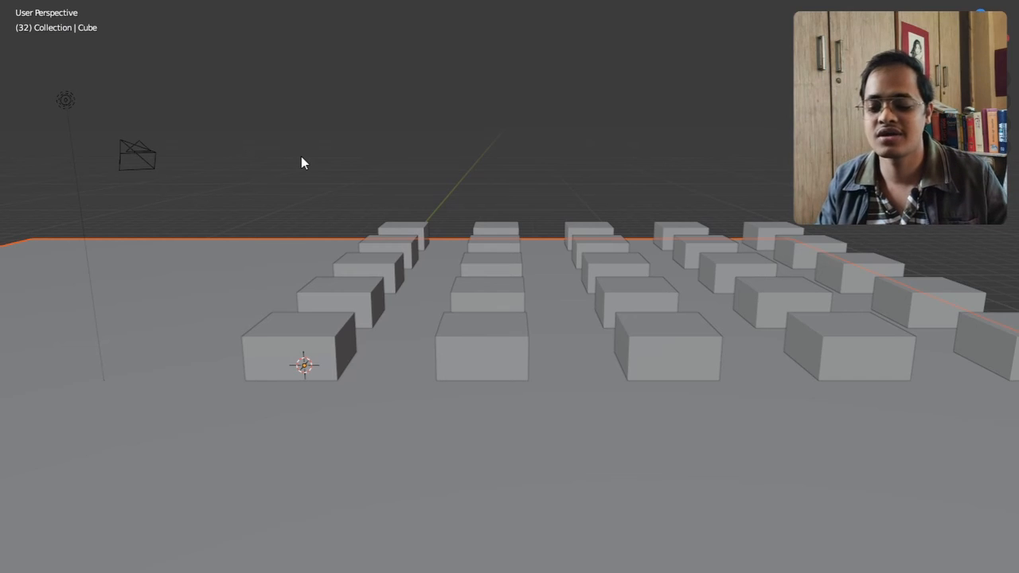
{"action": "key", "text": "ctrl+alt+space"}
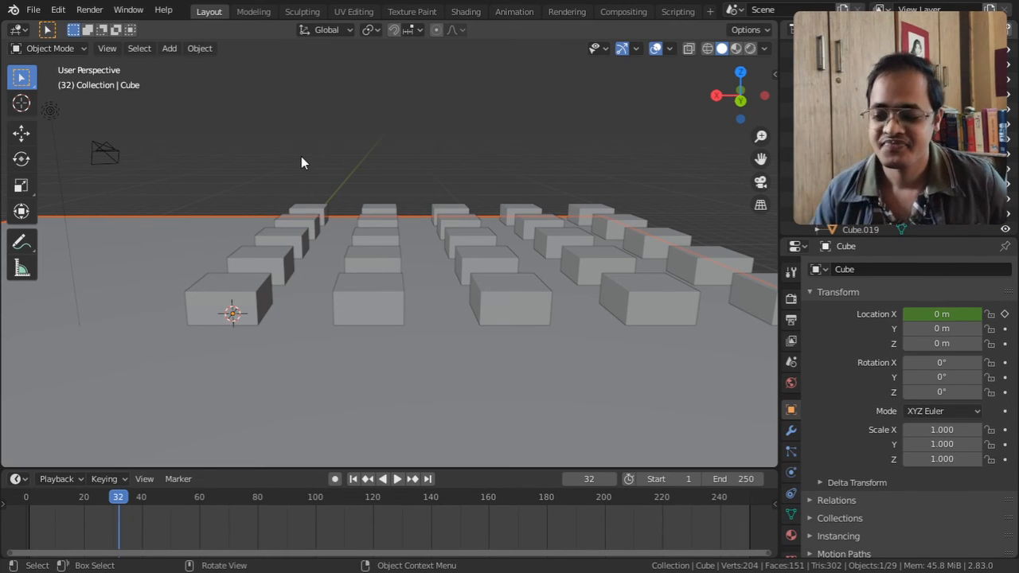
{"action": "key", "text": "ctrl+alt+space"}
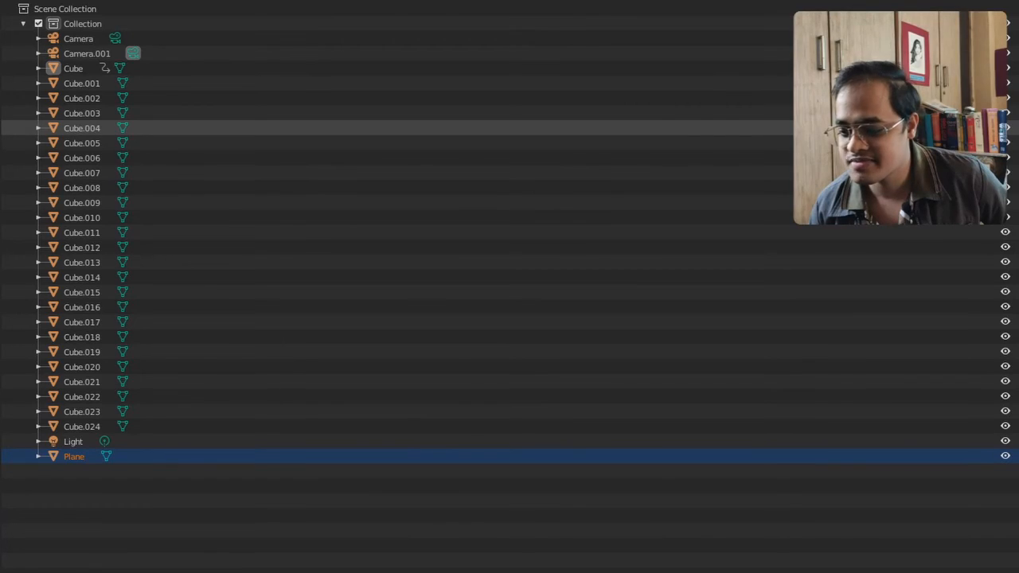
{"action": "key", "text": "ctrl+alt+space"}
{"action": "key", "text": "ctrl+alt+space"}
{"action": "key", "text": "ctrl+alt+space"}
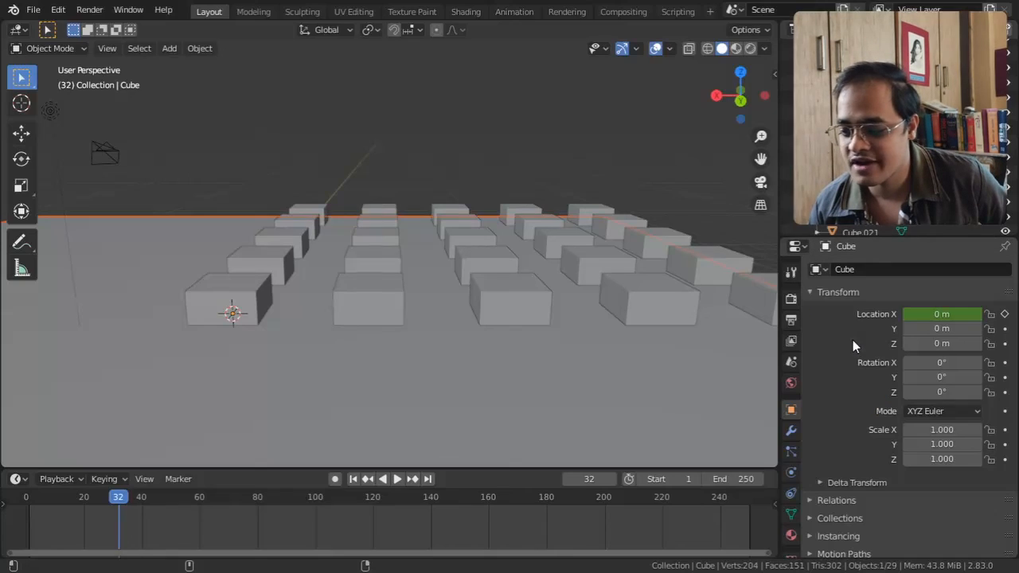